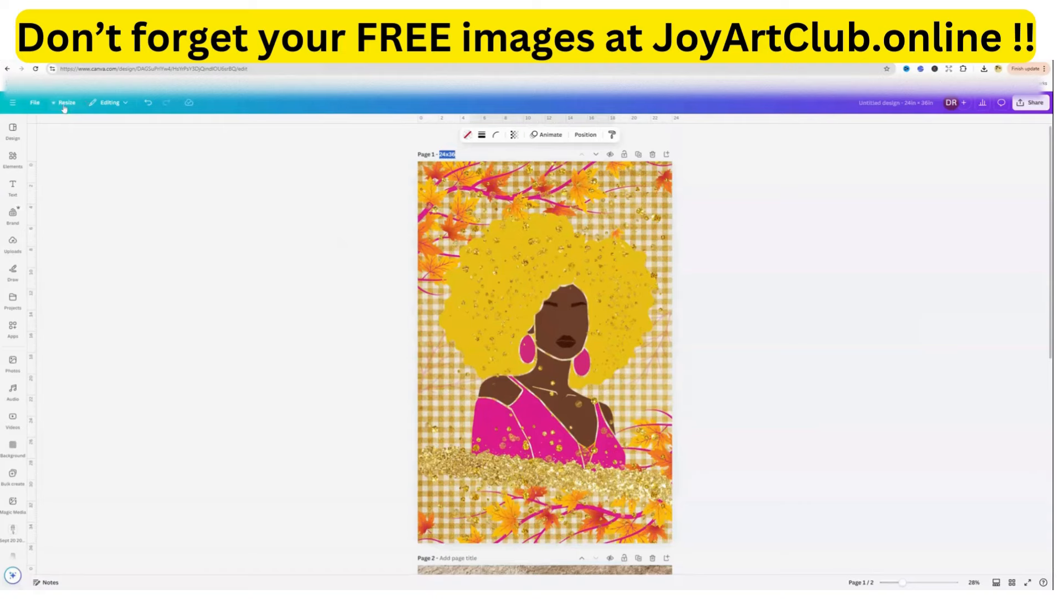
# - Open the custom size options for resizing the 24 x 36 in design
pyautogui.click(65, 107)
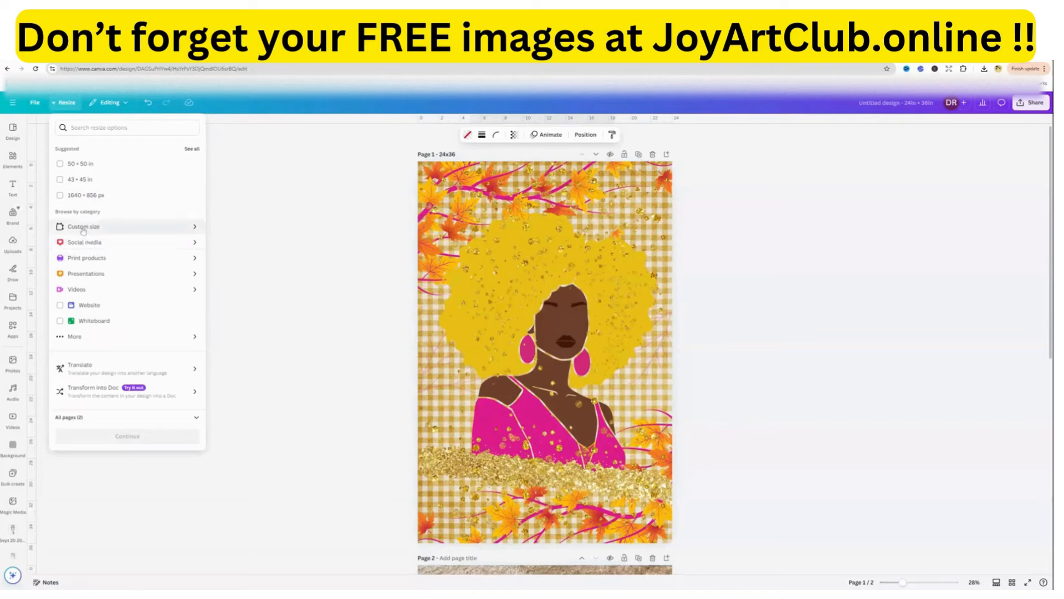
pyautogui.click(182, 231)
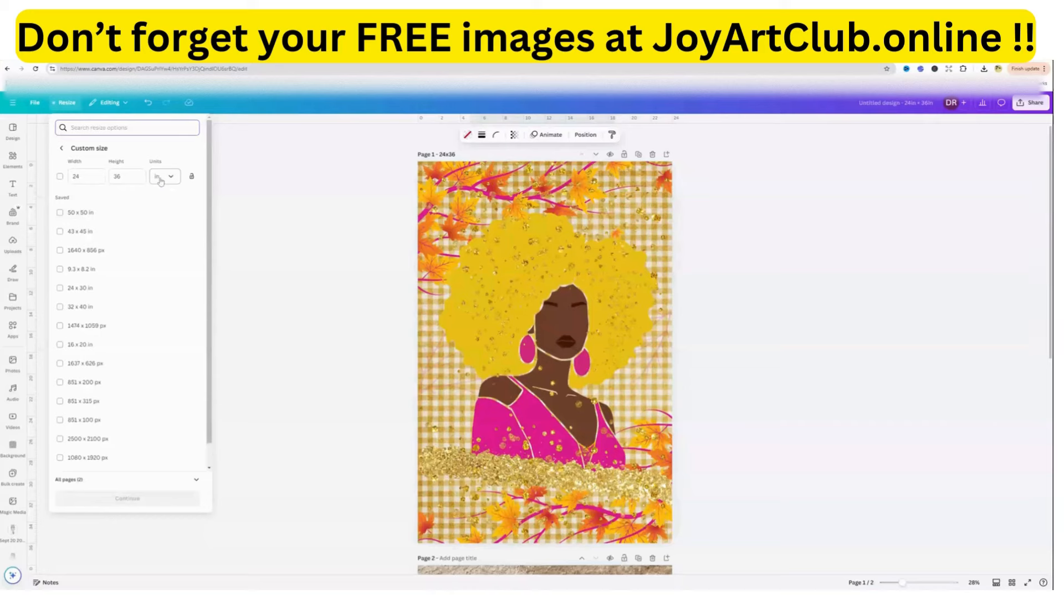
pyautogui.click(86, 176)
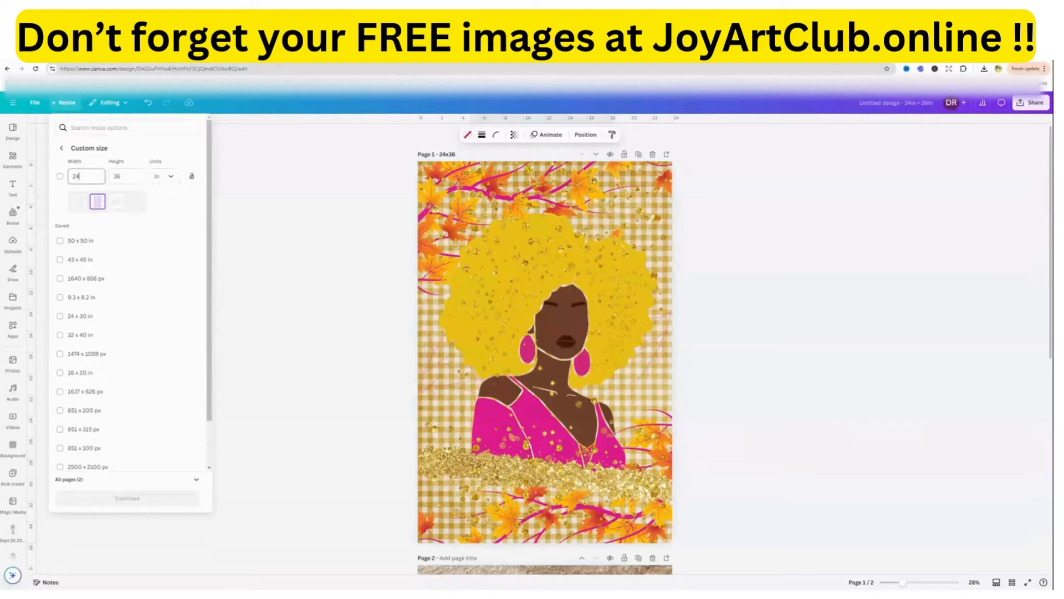
pyautogui.moveTo(78, 176); pyautogui.dragTo(59, 181)
pyautogui.write('50')
pyautogui.moveTo(81, 176)
pyautogui.mouseDown()
pyautogui.moveTo(50, 181)
pyautogui.moveTo(64, 179)
pyautogui.mouseUp()
pyautogui.write('24')
# - Set the custom size to 38 in wide by 50 in high and leave only that size selected
pyautogui.click(59, 176)
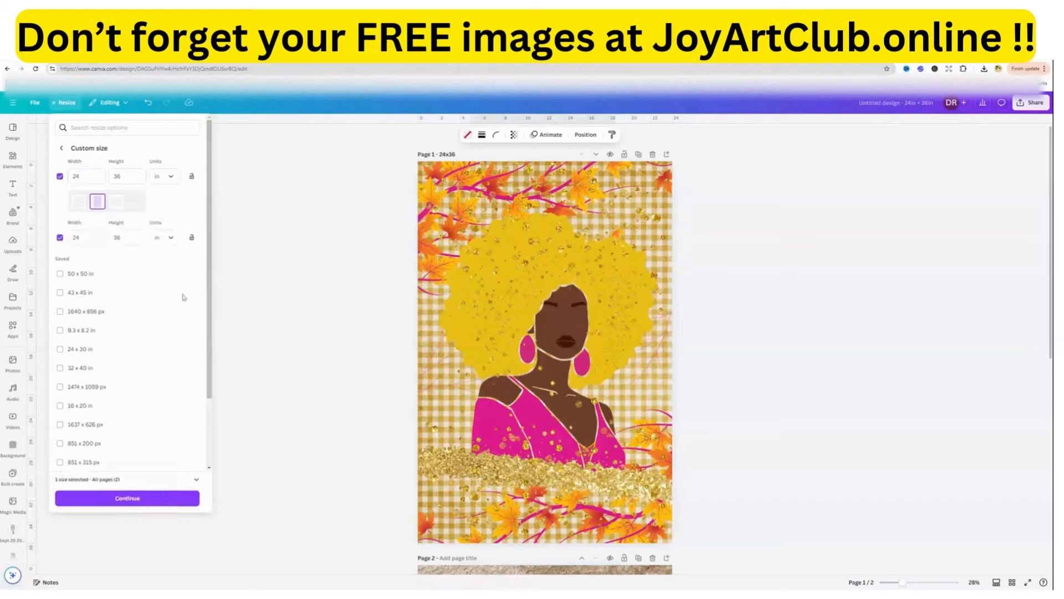
pyautogui.click(115, 178)
pyautogui.moveTo(123, 177); pyautogui.dragTo(102, 176)
pyautogui.write('50')
pyautogui.hotkey('ctrl', 'a')
pyautogui.click(86, 177)
pyautogui.hotkey('ctrl', 'a')
pyautogui.write('38')
pyautogui.click(60, 177)
pyautogui.click(60, 238)
# - Create a resized 38 x 50 in copy of all pages and open that copy
pyautogui.click(126, 481)
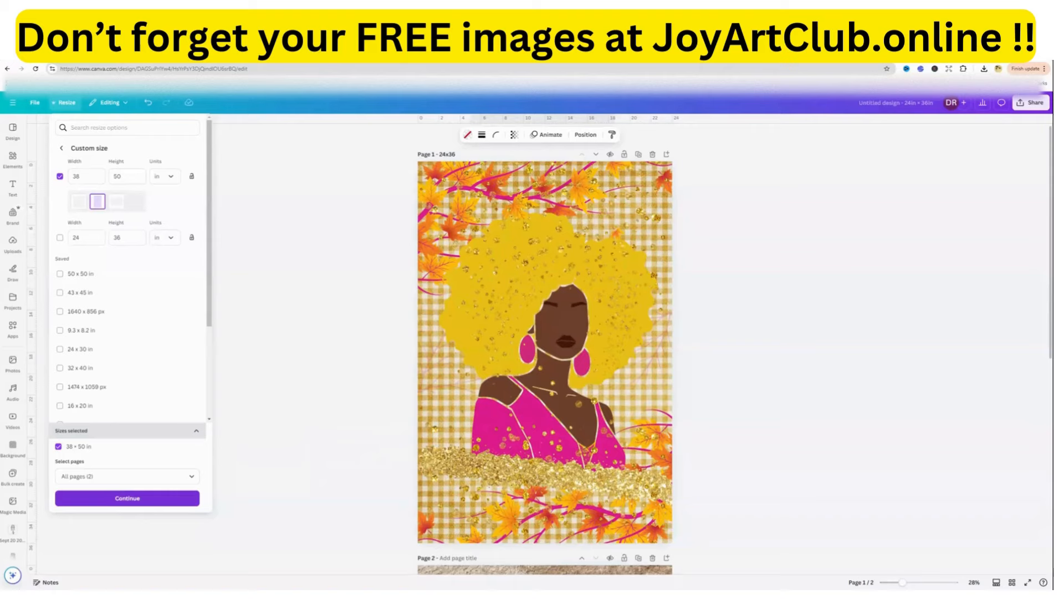
pyautogui.click(118, 499)
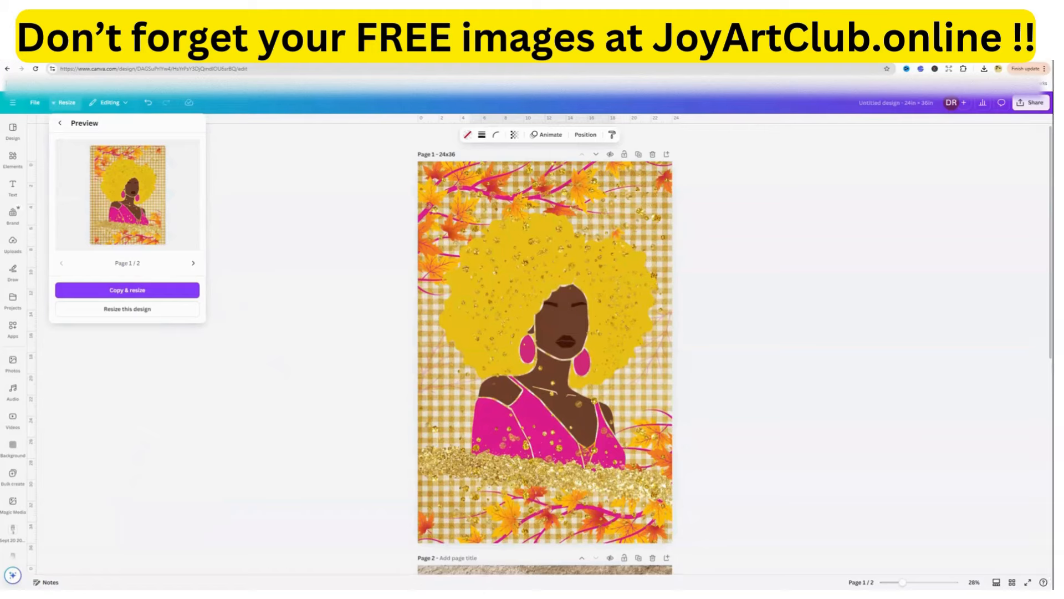
pyautogui.click(134, 292)
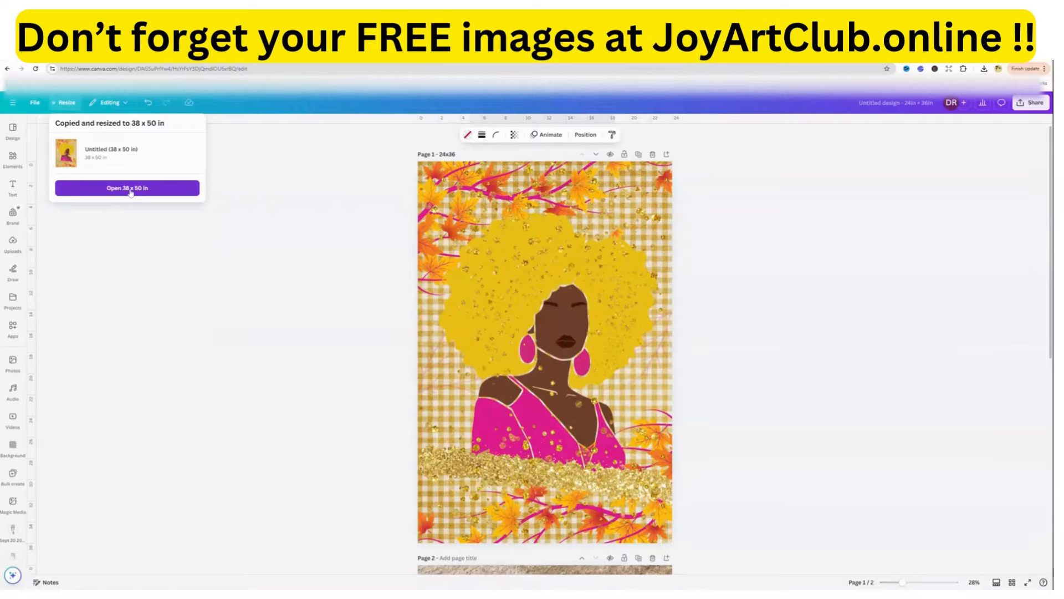
pyautogui.click(129, 189)
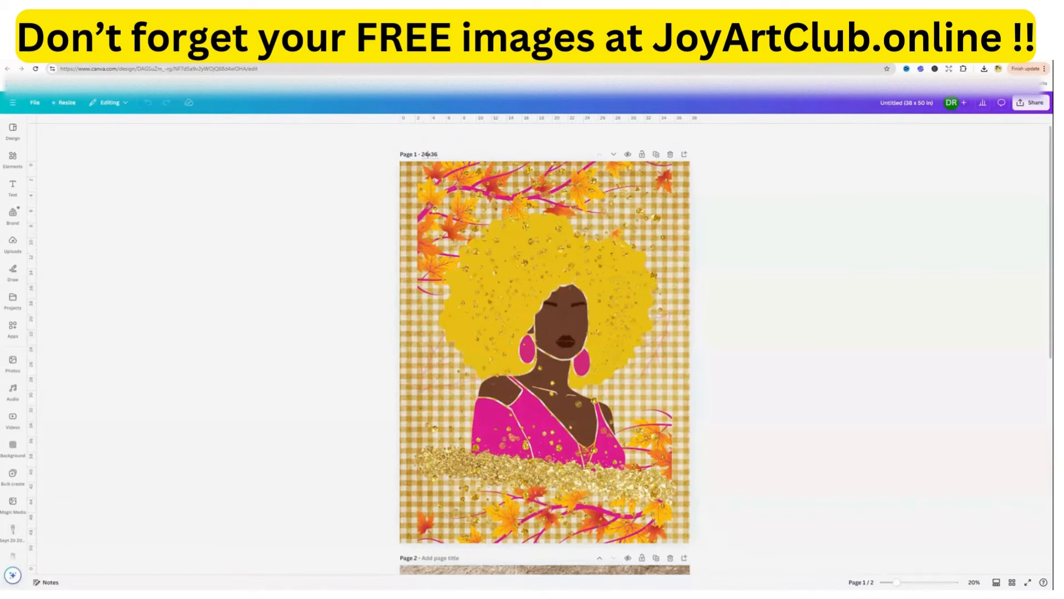
# - Rename the first page's title to 38x50
pyautogui.click(427, 154)
pyautogui.write('50')
pyautogui.press('BackSpace')
pyautogui.press('BackSpace')
pyautogui.press('BackSpace')
pyautogui.write('38')
pyautogui.write('0')
# - Enlarge the upper leaf branches and glitter together to span the full page width, and align them with the page's upper edge
pyautogui.moveTo(372, 167); pyautogui.dragTo(421, 191)
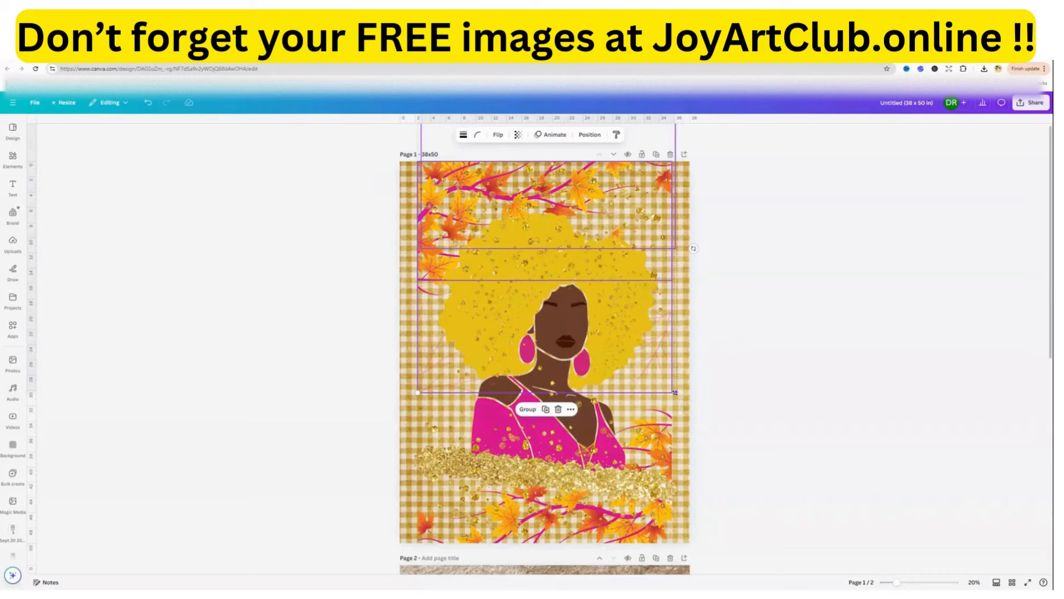
pyautogui.moveTo(676, 392); pyautogui.dragTo(693, 412)
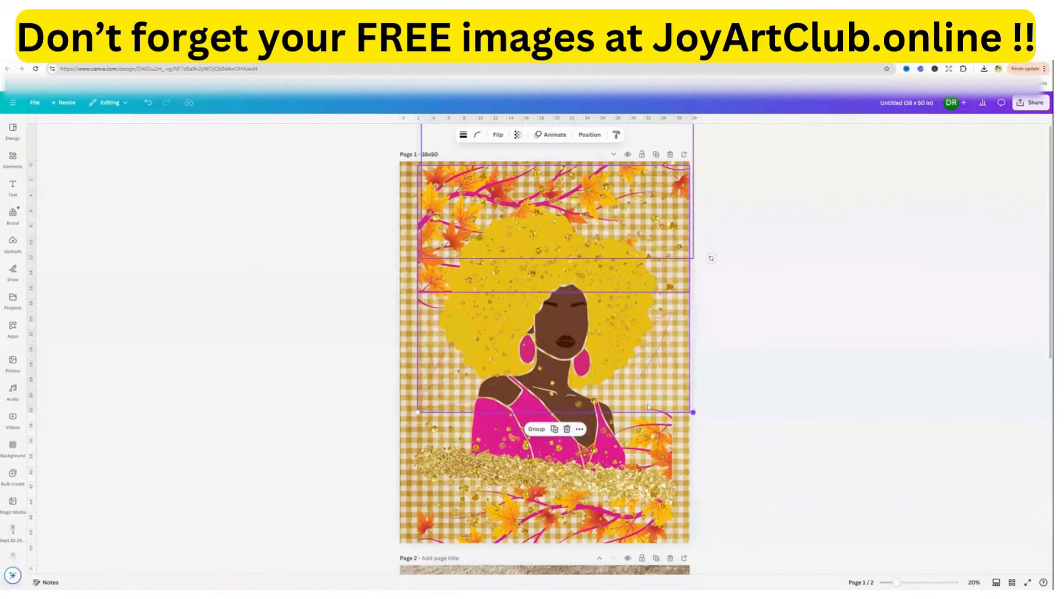
pyautogui.moveTo(418, 412); pyautogui.dragTo(398, 432)
pyautogui.moveTo(546, 223); pyautogui.dragTo(546, 216)
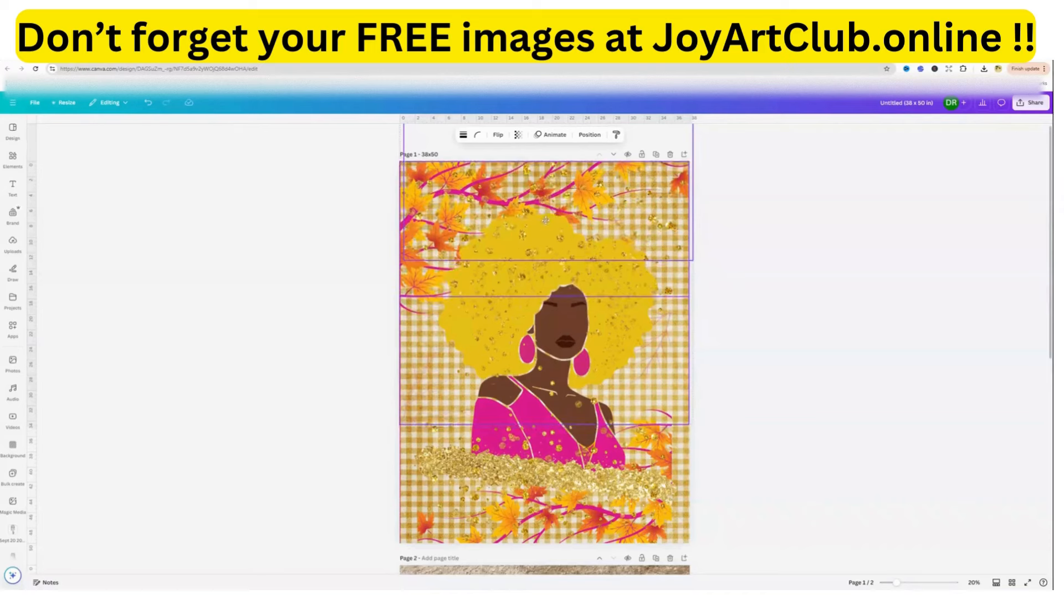
# - Enlarge the lower leaf branches, glitter band and glitter scatter together so they span the full page width
pyautogui.click(342, 464)
pyautogui.moveTo(334, 502); pyautogui.dragTo(684, 547)
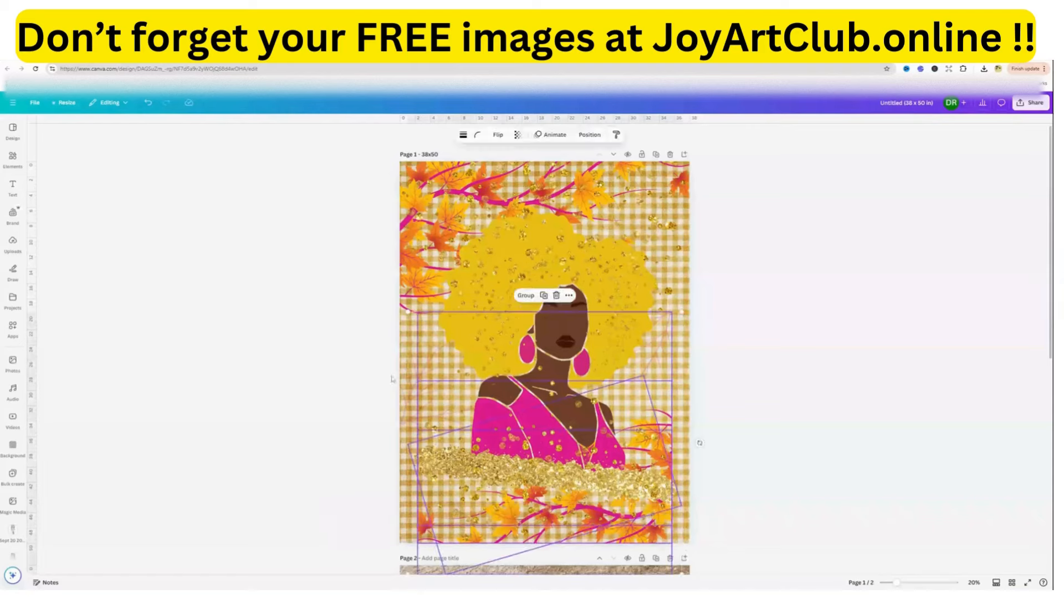
pyautogui.moveTo(408, 313); pyautogui.dragTo(387, 299)
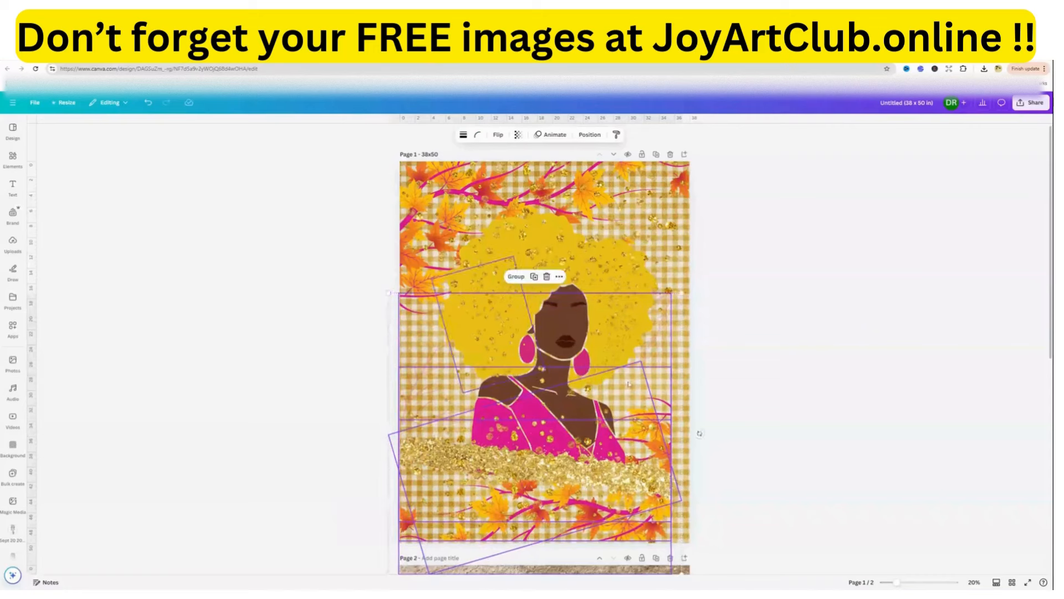
pyautogui.moveTo(681, 297); pyautogui.dragTo(721, 295)
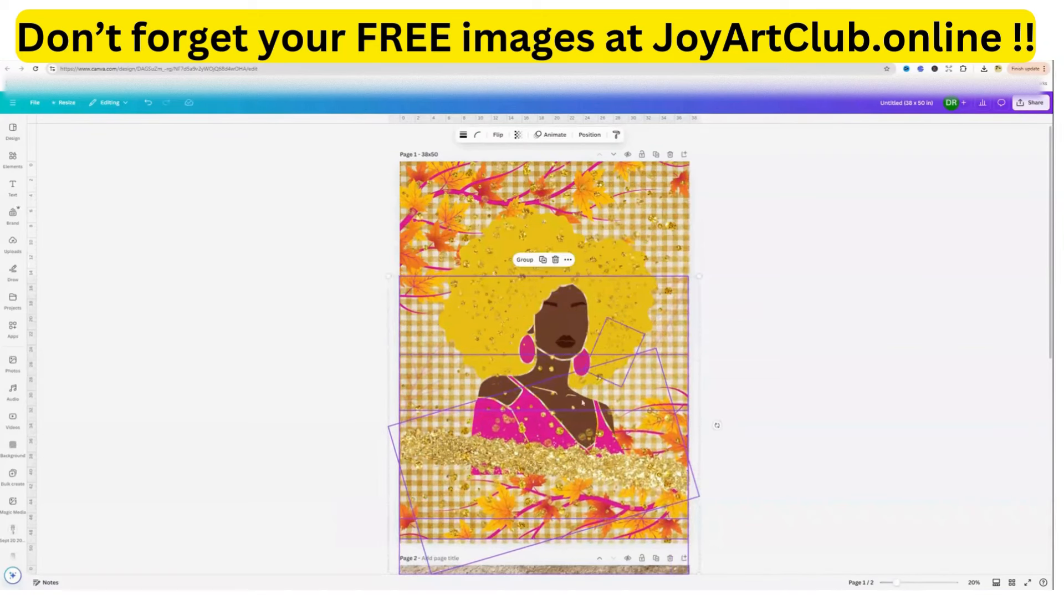
pyautogui.moveTo(603, 476); pyautogui.dragTo(600, 475)
pyautogui.click(312, 363)
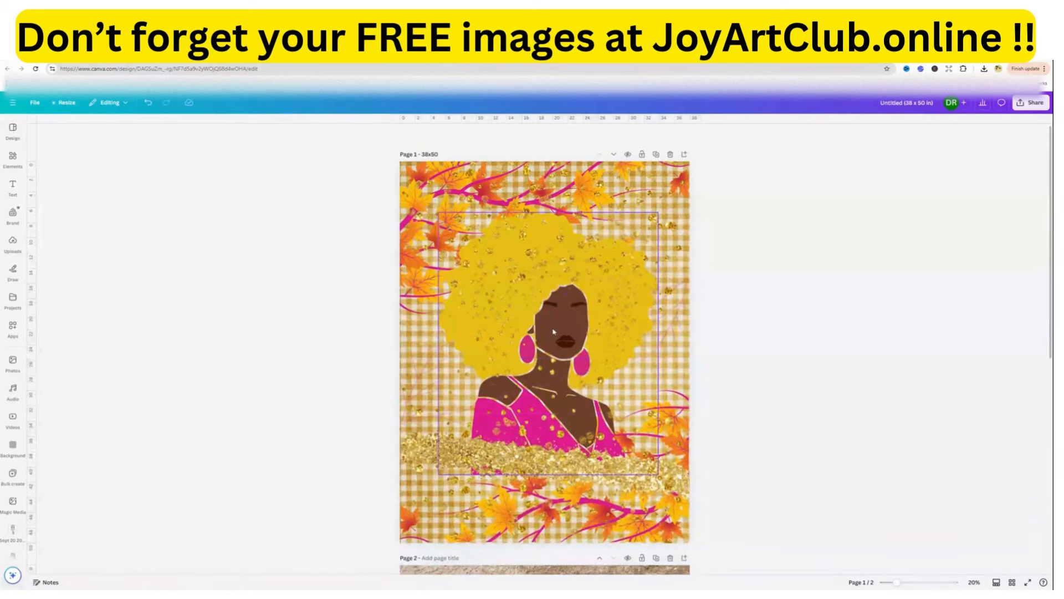
pyautogui.click(500, 377)
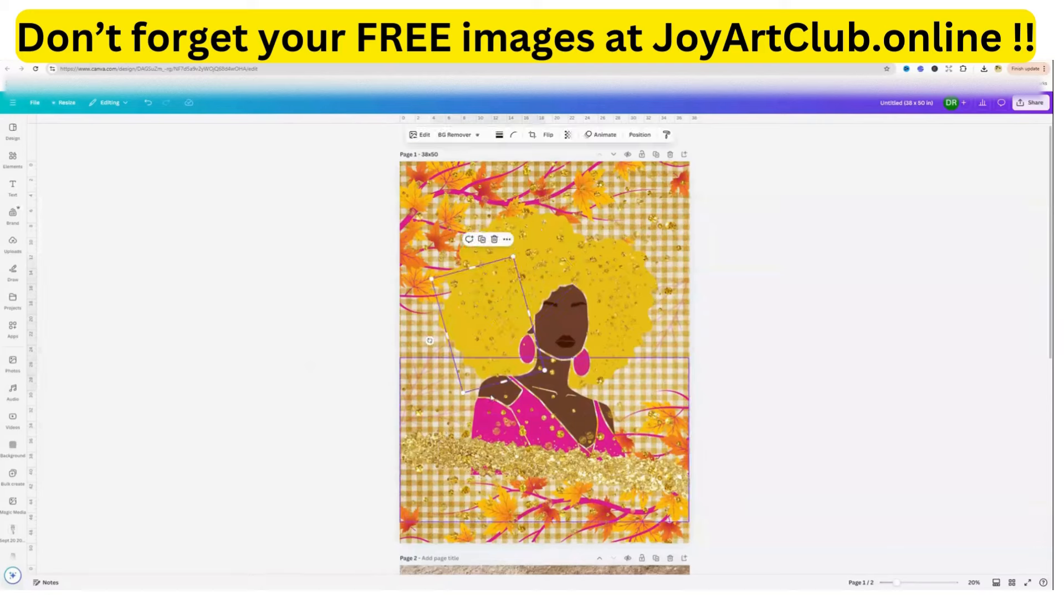
pyautogui.moveTo(494, 399); pyautogui.dragTo(495, 452)
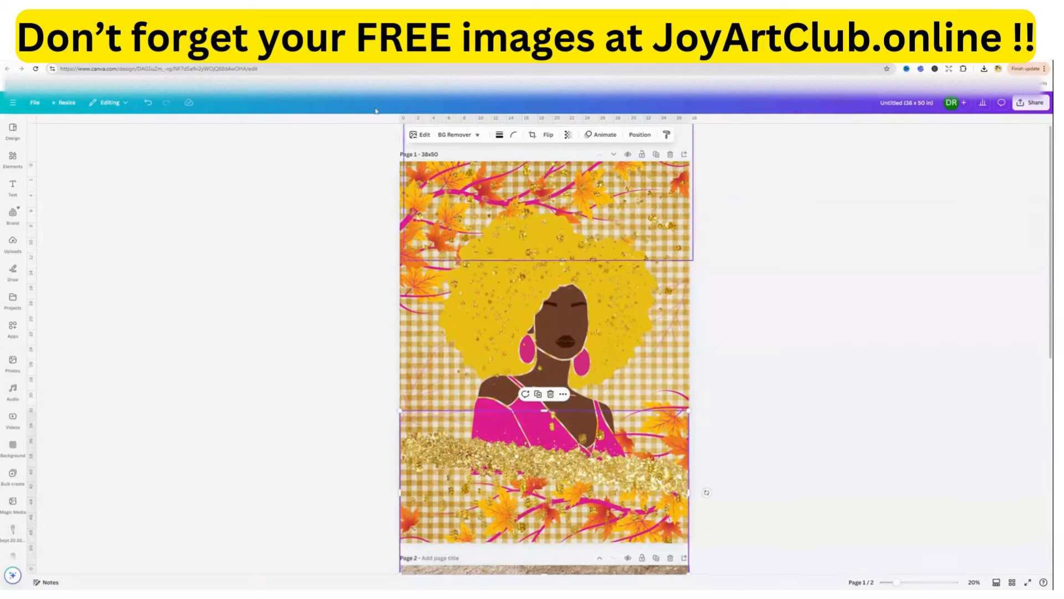
pyautogui.click(147, 104)
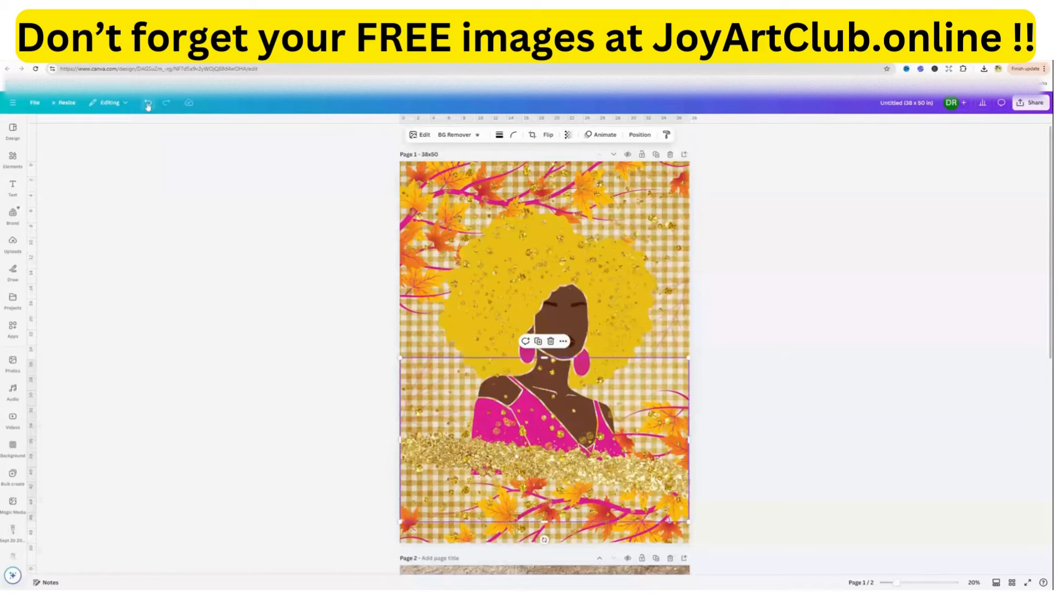
# - Select the woman illustration from the layer list and enlarge it to fill most of the page width
pyautogui.click(640, 135)
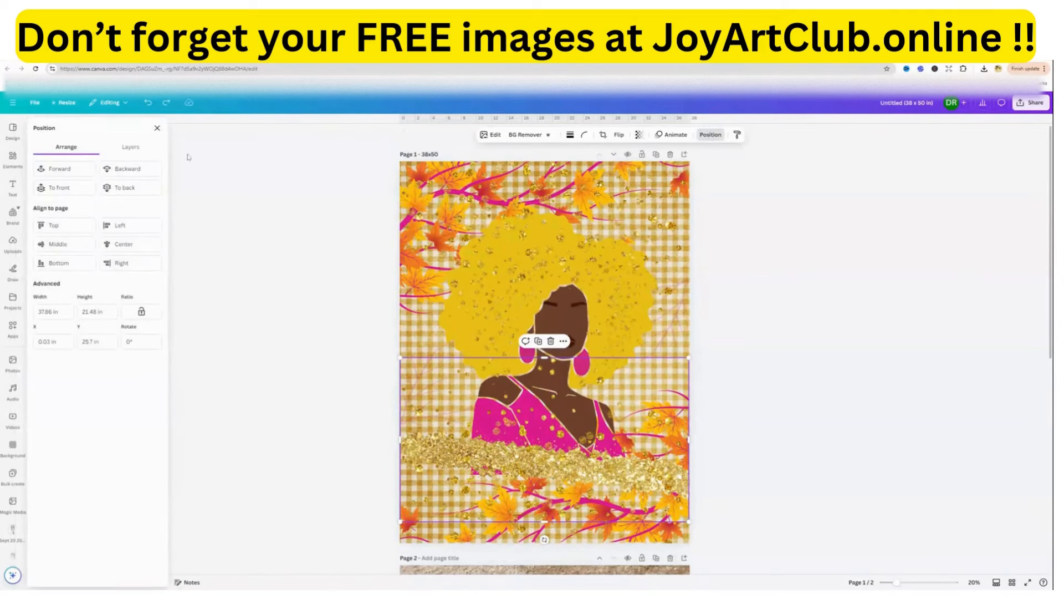
pyautogui.click(130, 147)
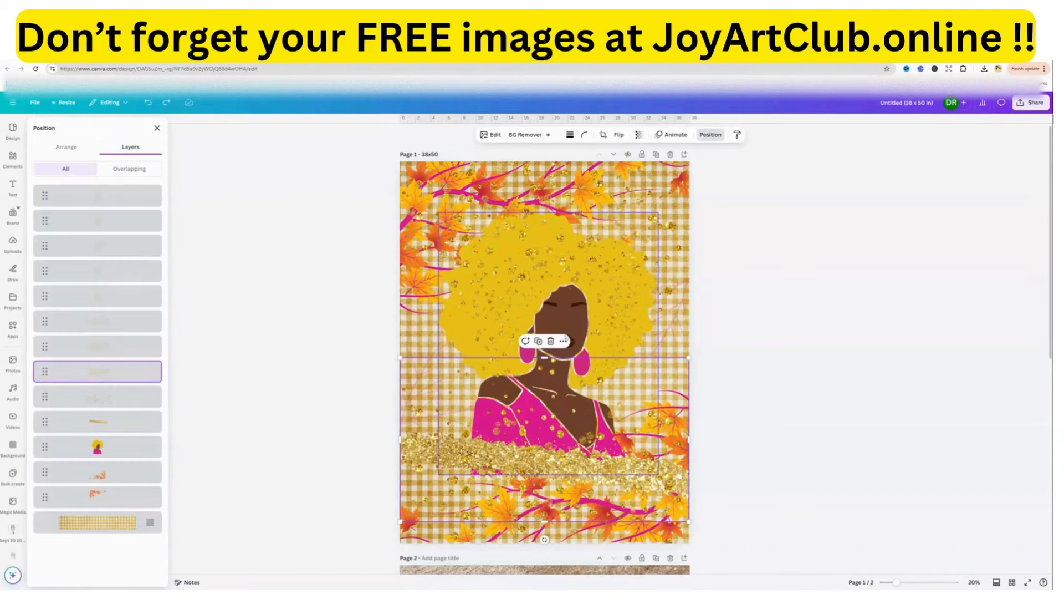
pyautogui.click(97, 450)
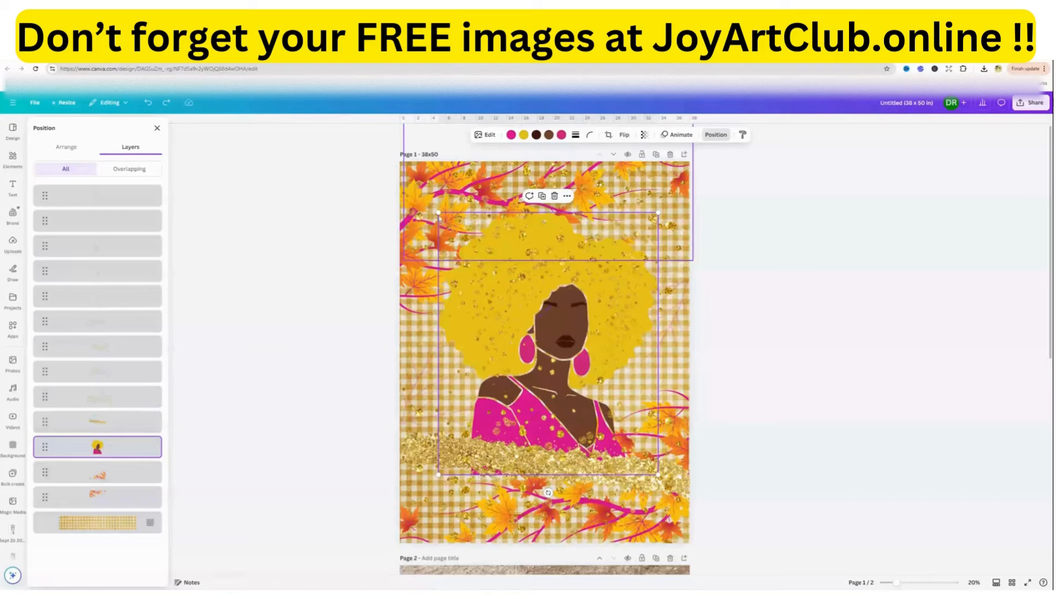
pyautogui.moveTo(438, 213); pyautogui.dragTo(411, 185)
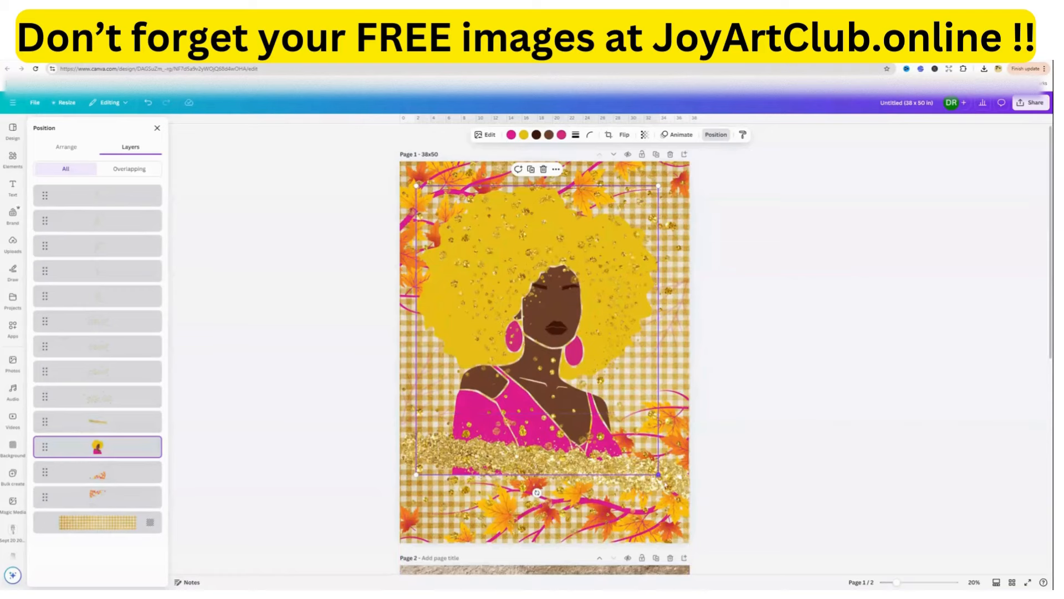
pyautogui.moveTo(660, 476); pyautogui.dragTo(686, 496)
pyautogui.click(655, 481)
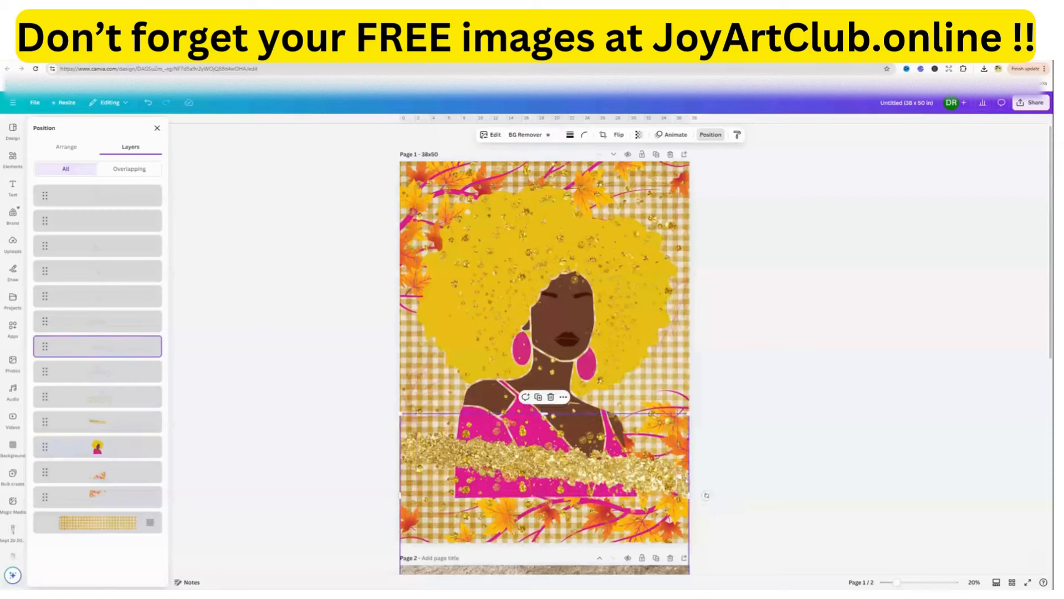
# - Lower the gold glitter band to cover the woman's bottom edge, and shrink the woman slightly to reveal the upper leaves
pyautogui.click(110, 424)
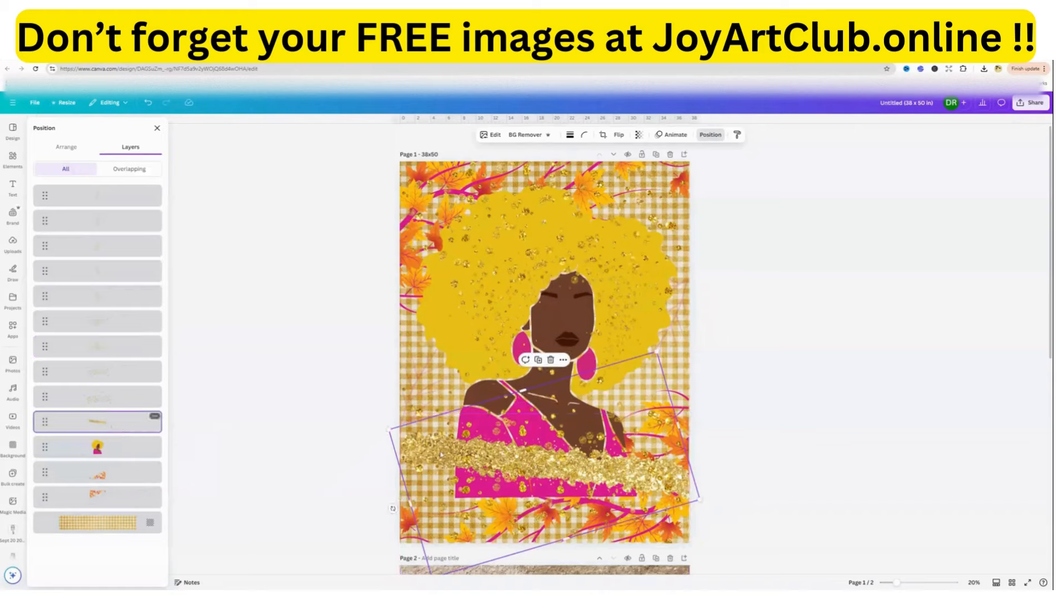
pyautogui.moveTo(481, 460); pyautogui.dragTo(489, 492)
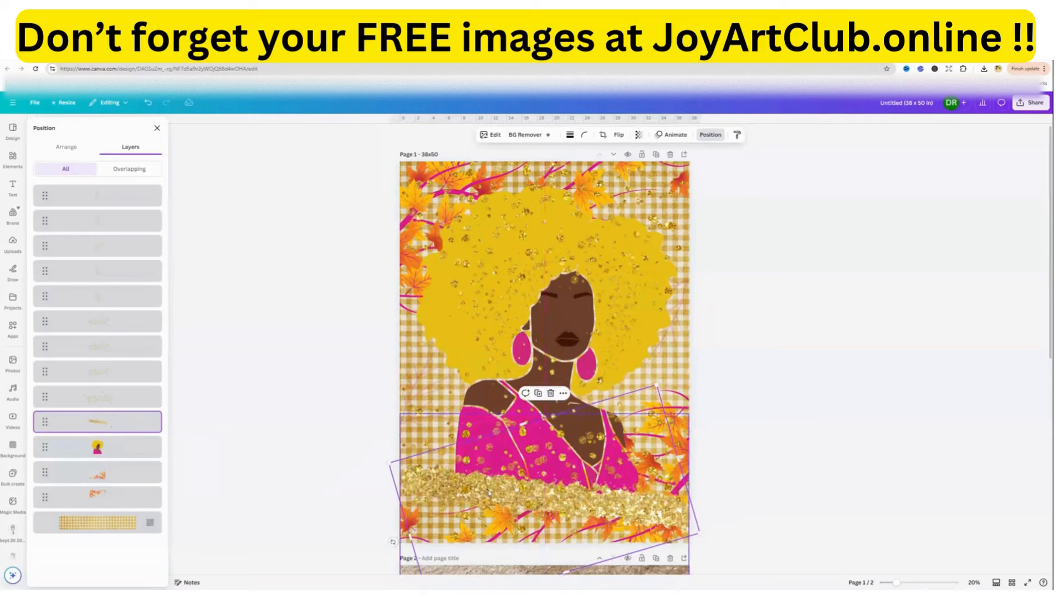
pyautogui.click(111, 453)
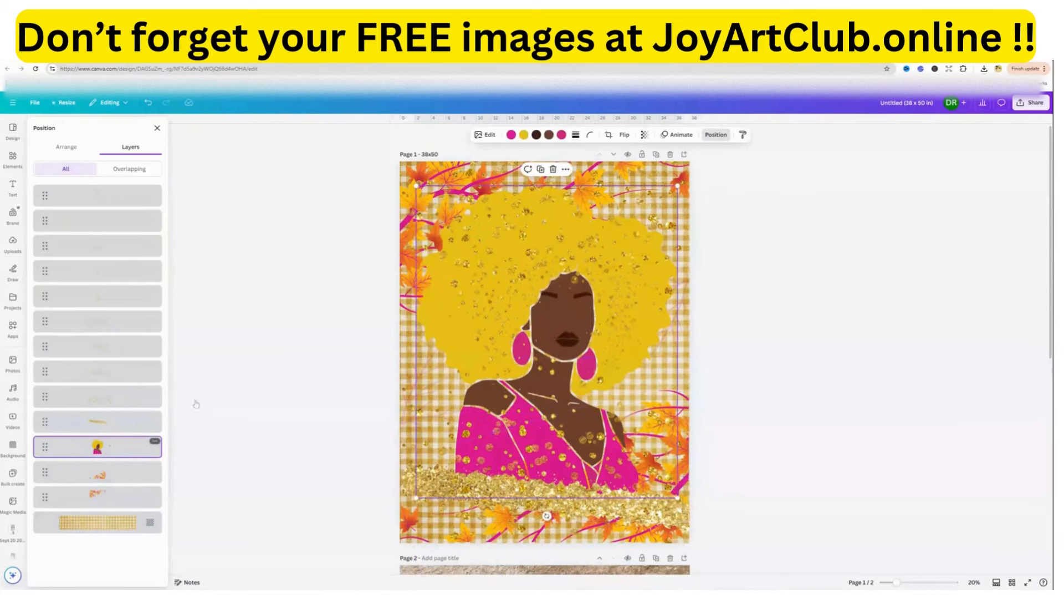
pyautogui.moveTo(420, 187); pyautogui.dragTo(429, 200)
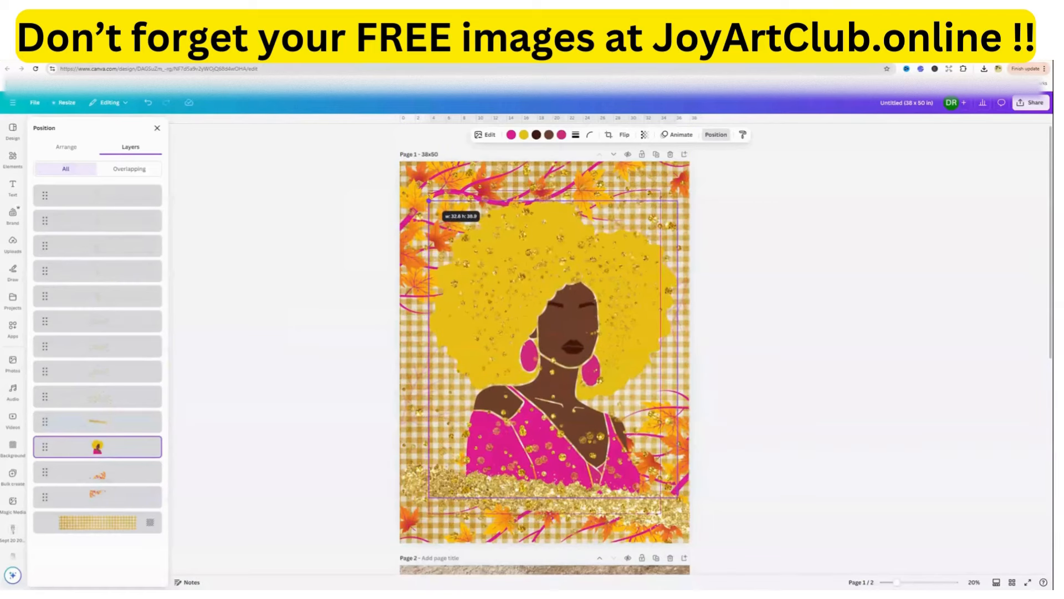
pyautogui.moveTo(429, 201); pyautogui.dragTo(432, 204)
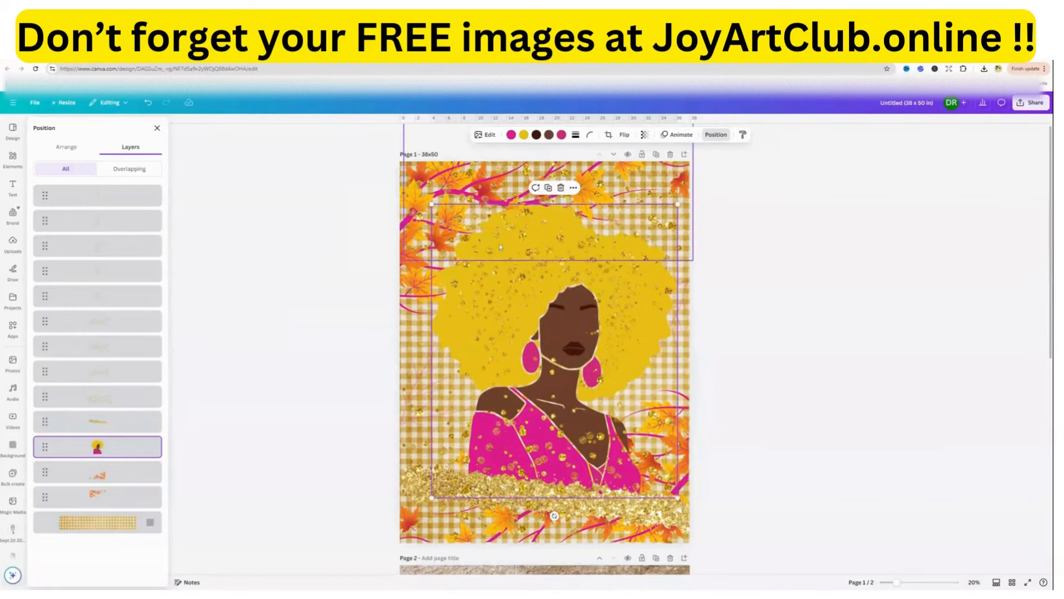
# - Reposition the glitter scatter pieces over the woman's enlarged hair and nudge the glitter over her neck and chest
pyautogui.click(506, 272)
pyautogui.moveTo(509, 279); pyautogui.dragTo(517, 288)
pyautogui.moveTo(486, 348); pyautogui.dragTo(477, 357)
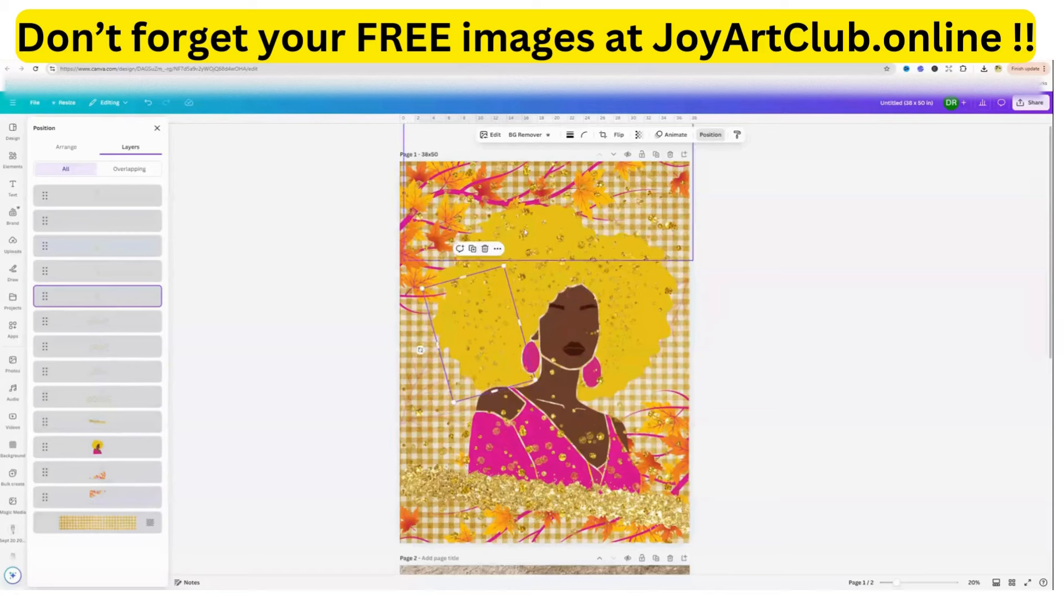
pyautogui.moveTo(645, 305); pyautogui.dragTo(654, 311)
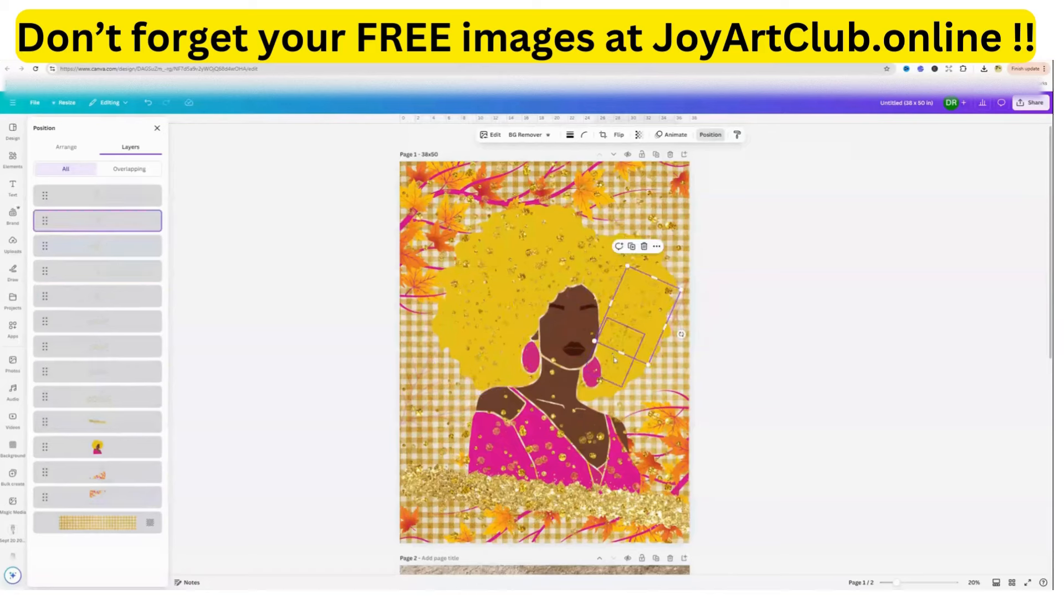
pyautogui.click(616, 366)
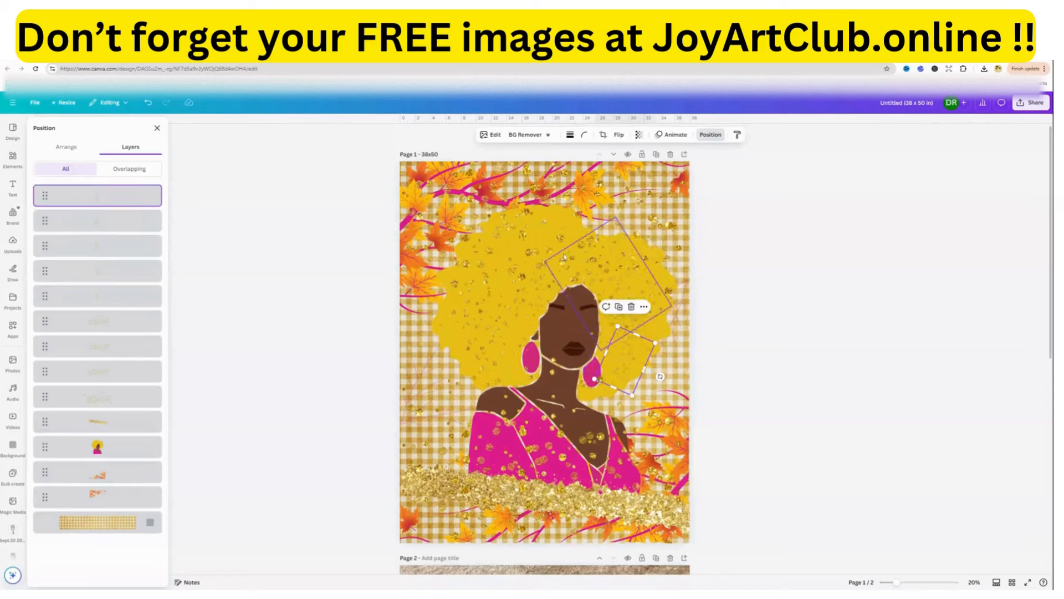
pyautogui.click(563, 250)
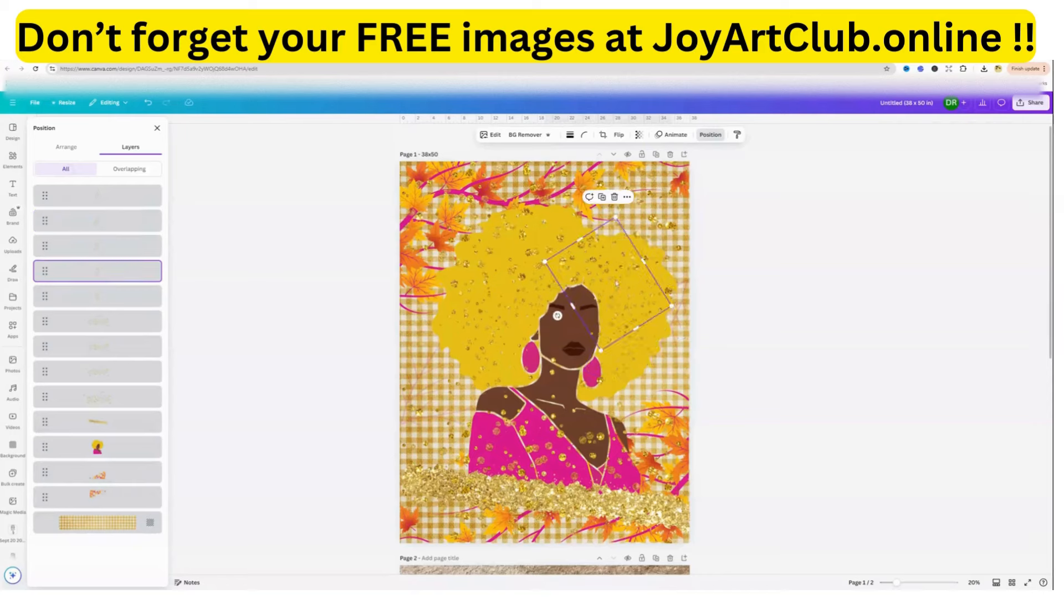
pyautogui.moveTo(617, 283)
pyautogui.mouseDown()
pyautogui.moveTo(626, 270)
pyautogui.moveTo(628, 287)
pyautogui.mouseUp()
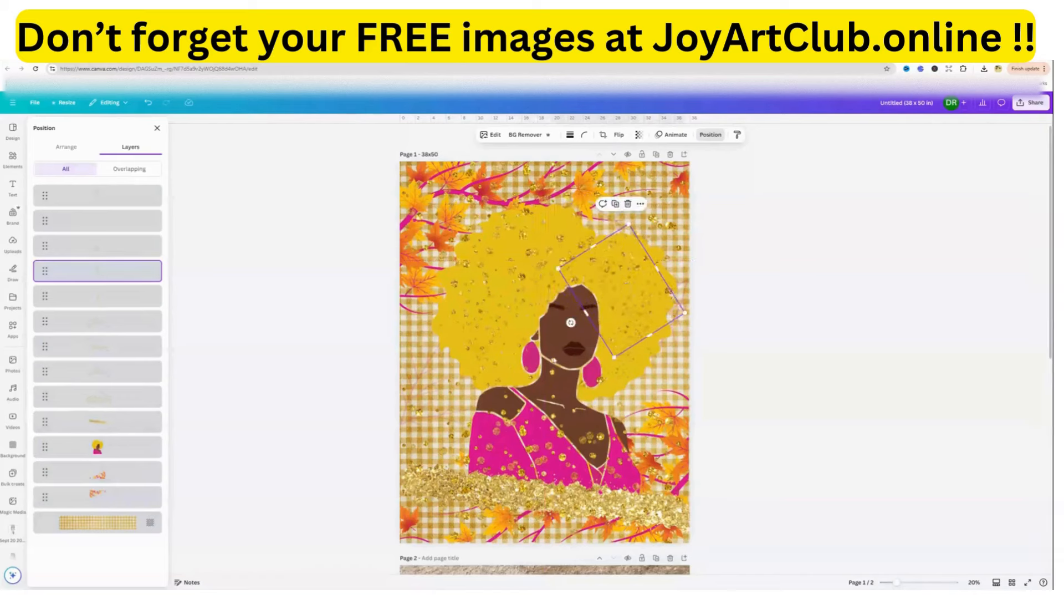
pyautogui.moveTo(553, 380); pyautogui.dragTo(553, 386)
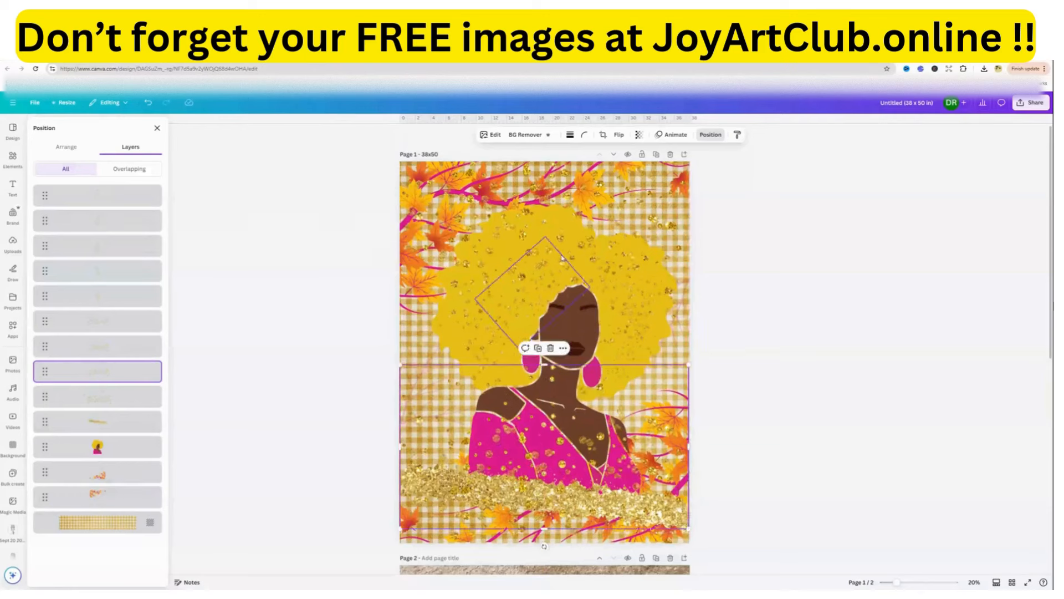
pyautogui.click(563, 282)
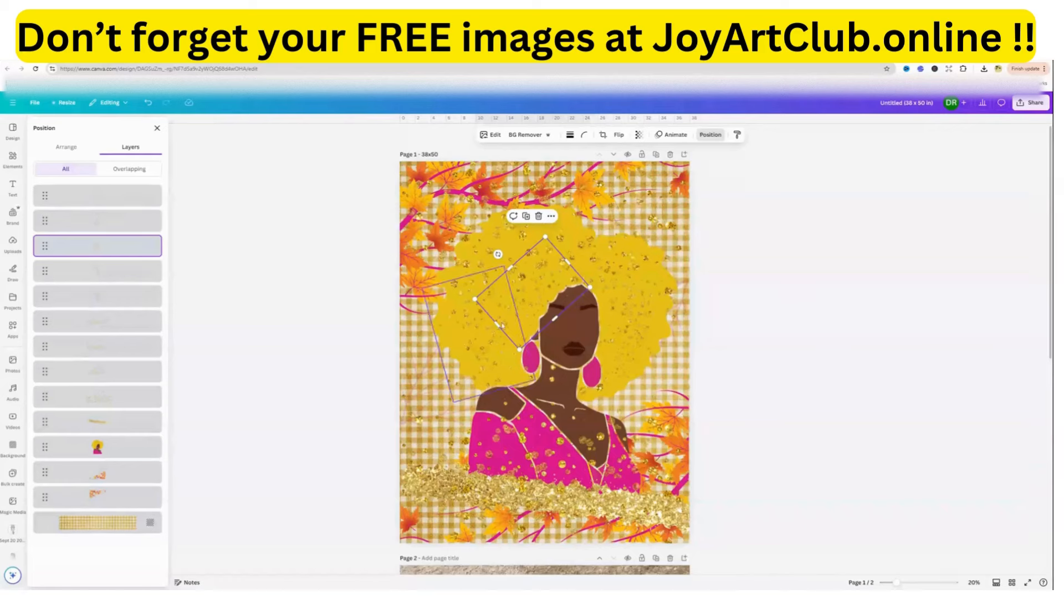
# - Shift the glitter scatter beside her forehead slightly left, and raise the scatter piece on the right side of her hair
pyautogui.moveTo(534, 313); pyautogui.dragTo(524, 314)
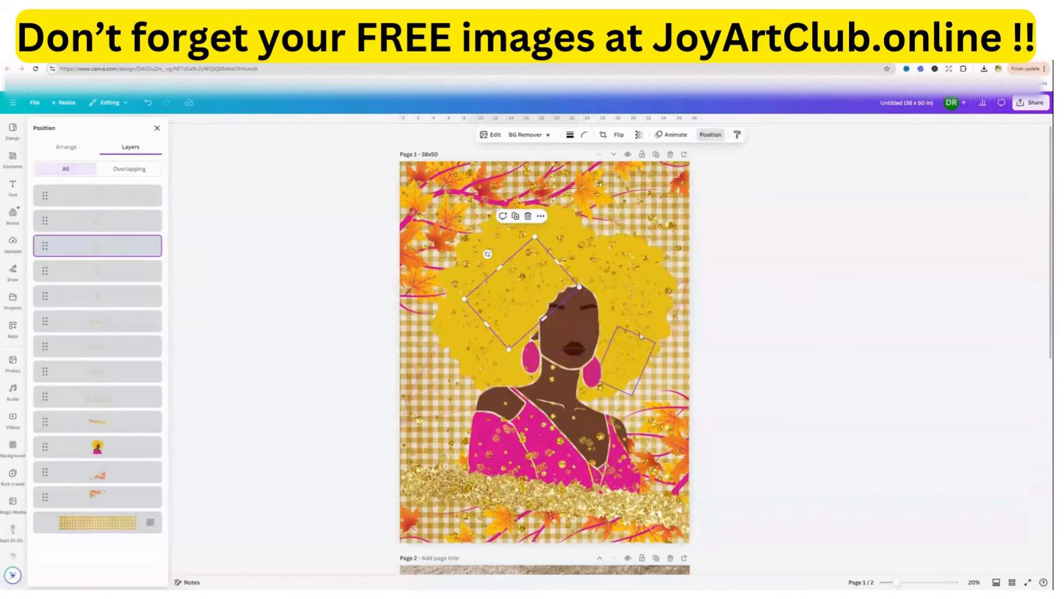
pyautogui.click(643, 337)
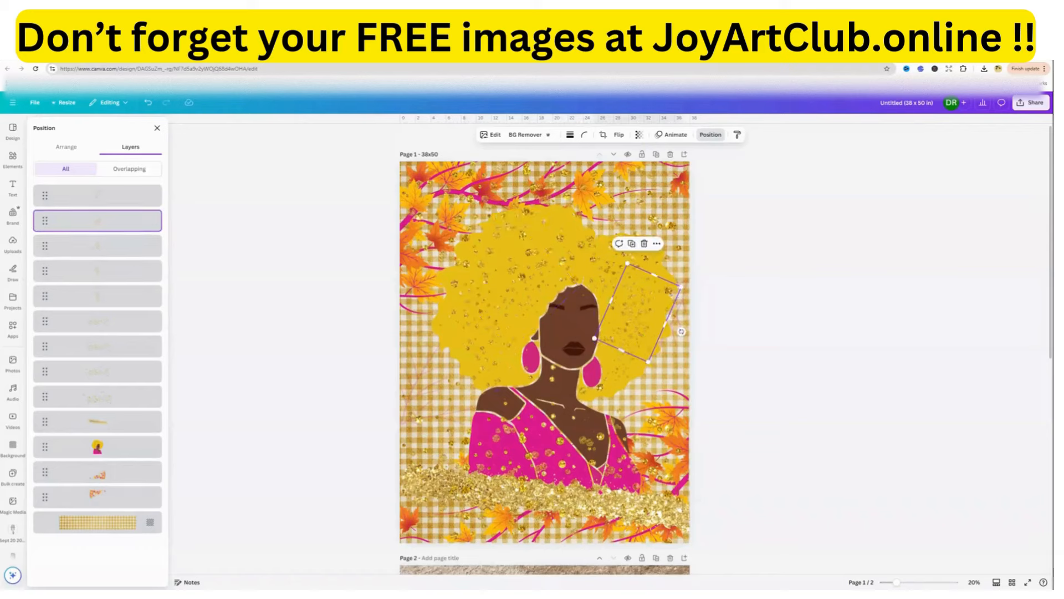
# - Open the download options for the design and restrict the export to Page 1 - 38x50
pyautogui.click(1030, 108)
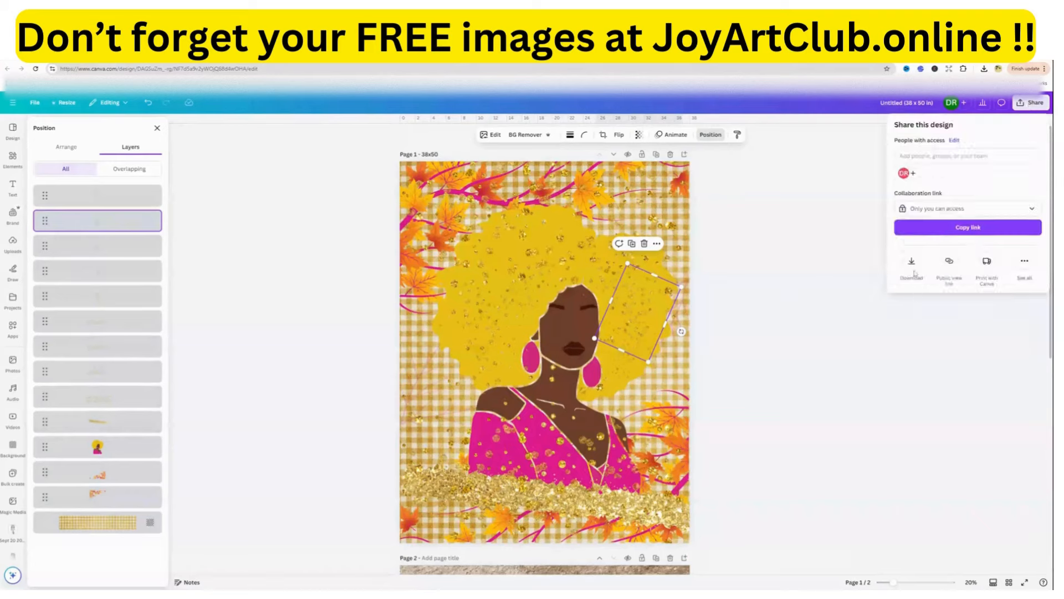
pyautogui.click(912, 265)
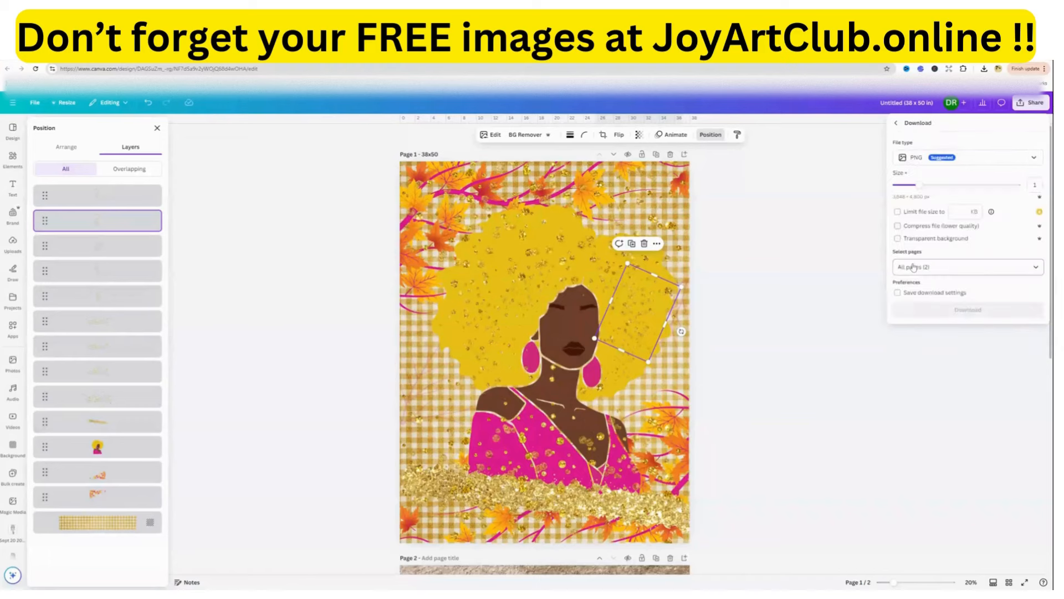
pyautogui.click(913, 267)
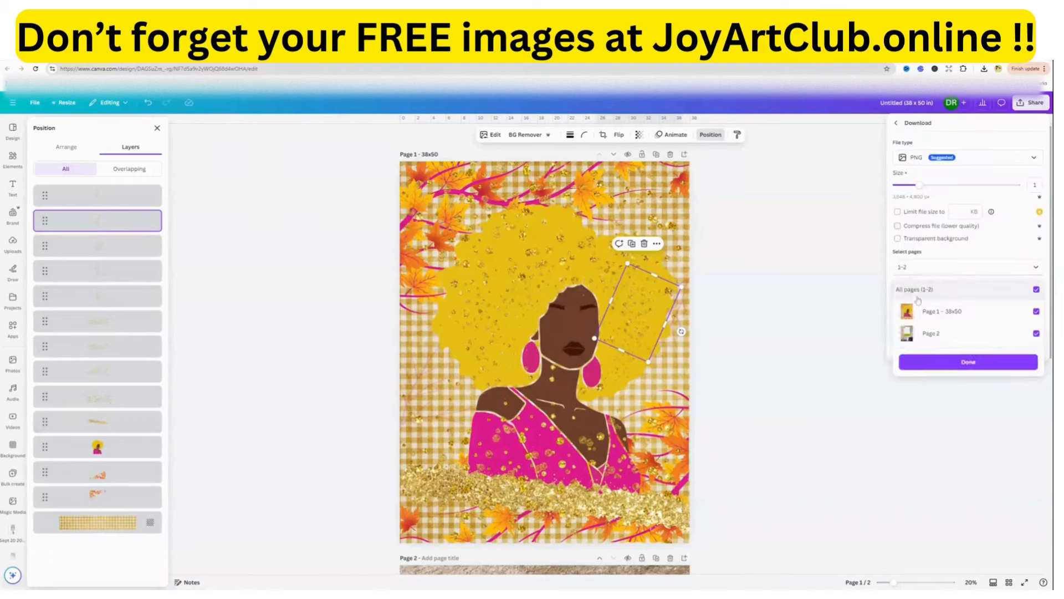
pyautogui.click(914, 291)
pyautogui.click(912, 312)
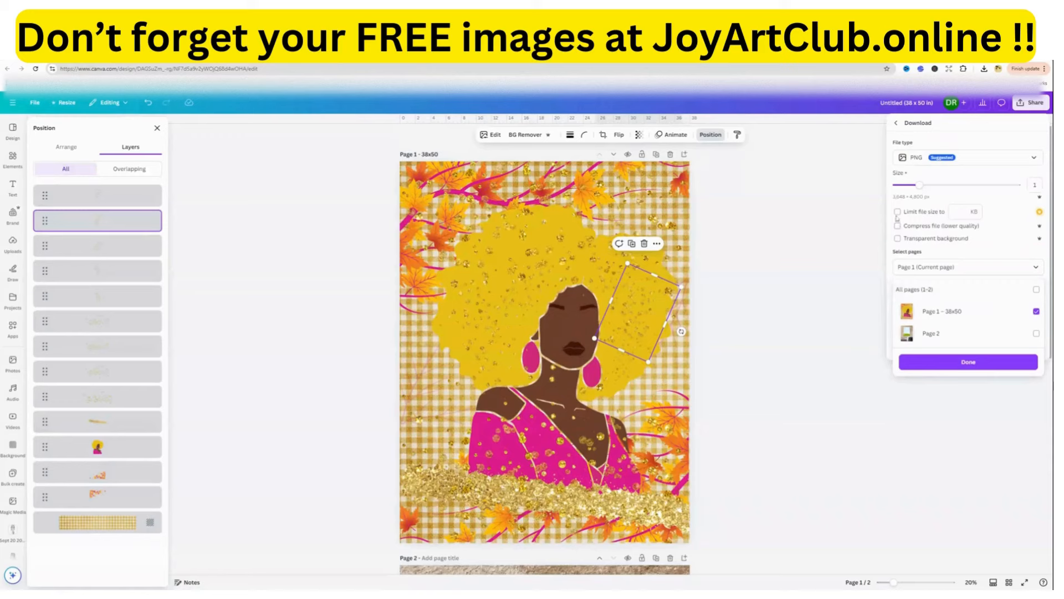
# - Set the download file type to JPG and download the artwork page
pyautogui.click(916, 160)
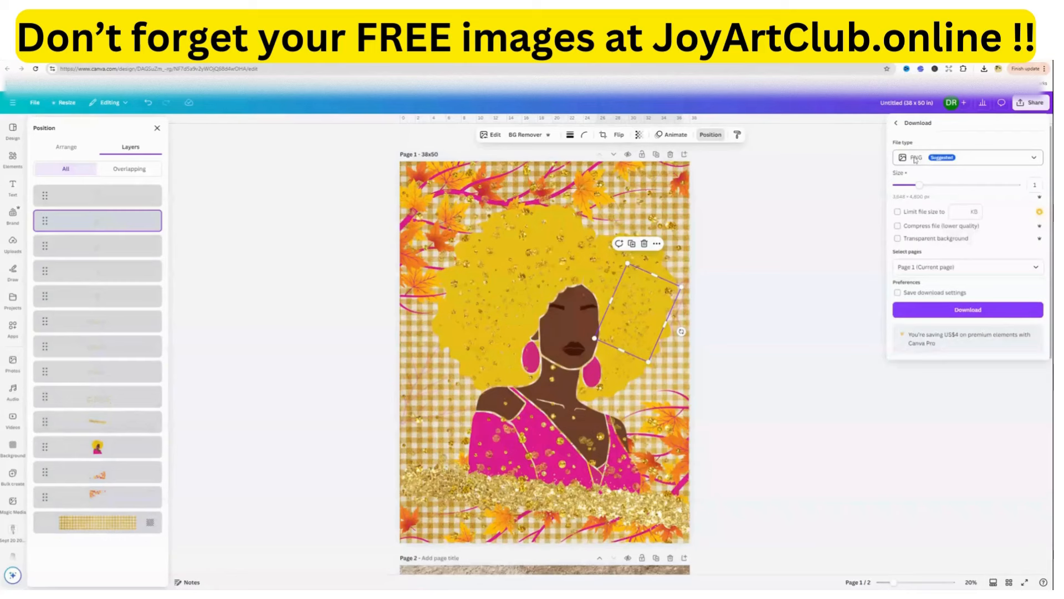
pyautogui.click(915, 160)
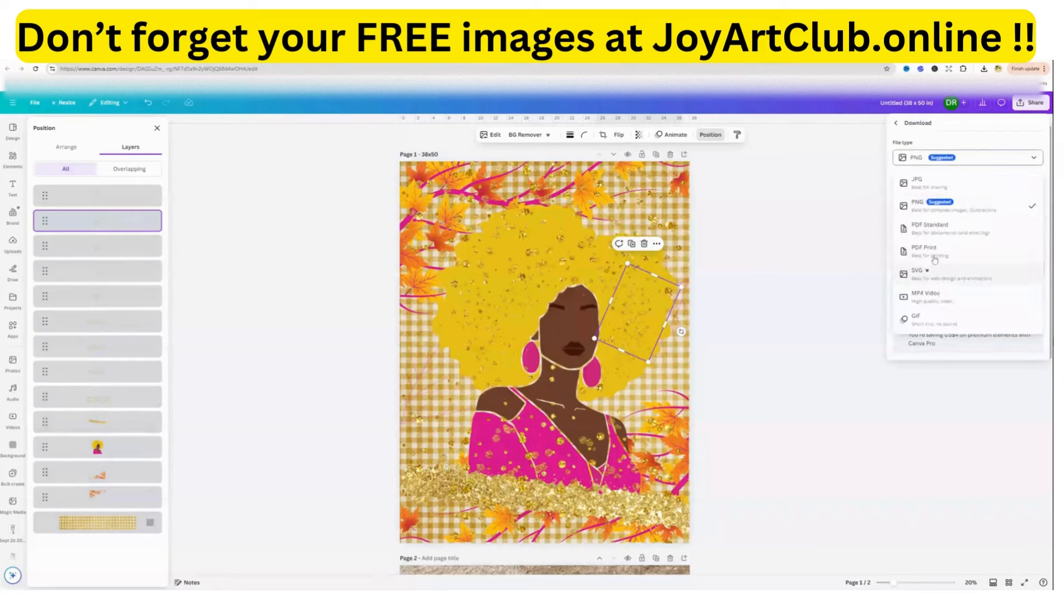
pyautogui.click(925, 184)
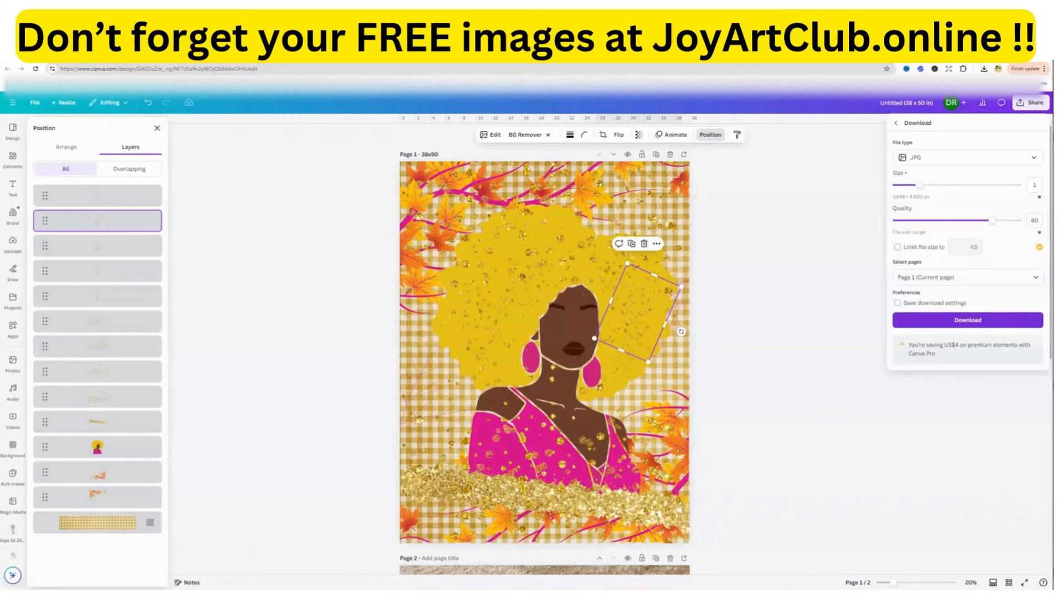
pyautogui.click(967, 323)
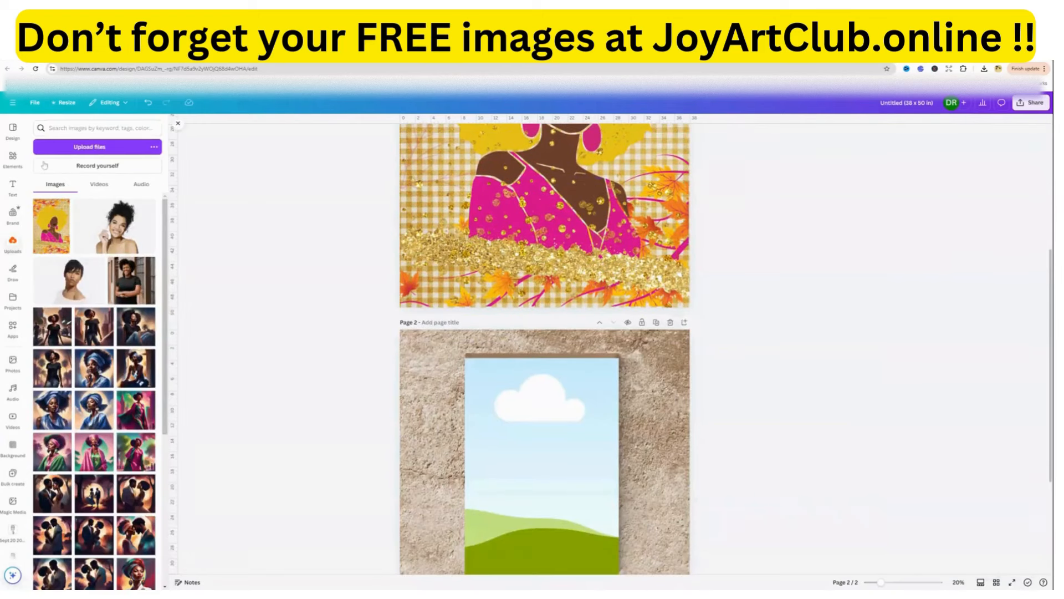
# - Shift the image placeholder on page 2 slightly right and shrink it to fit inside the wall mockup's wooden frame
pyautogui.click(15, 248)
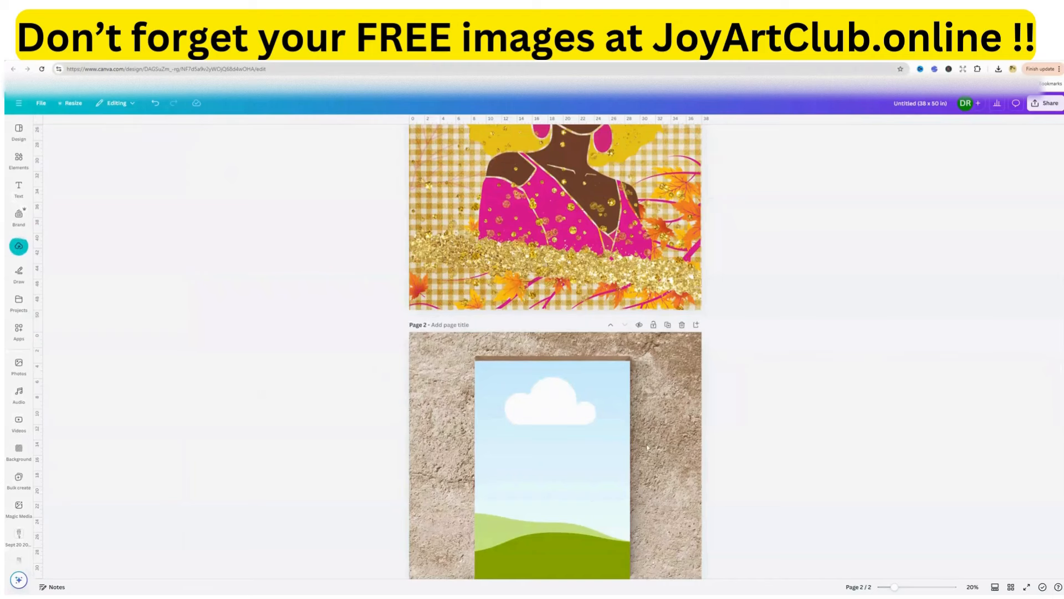
pyautogui.scroll(-2, 570, 418)
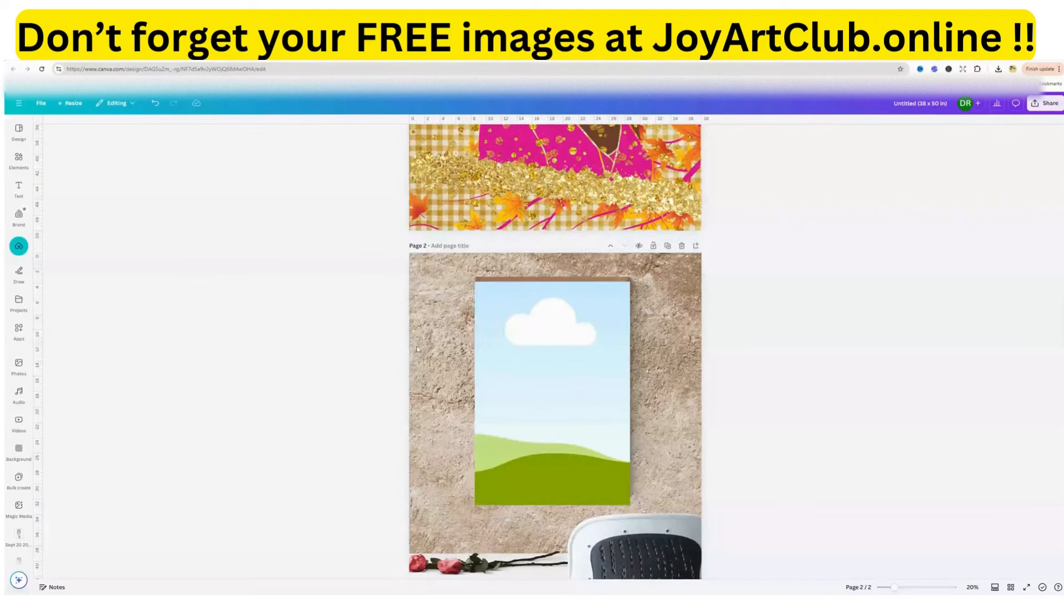
pyautogui.click(542, 388)
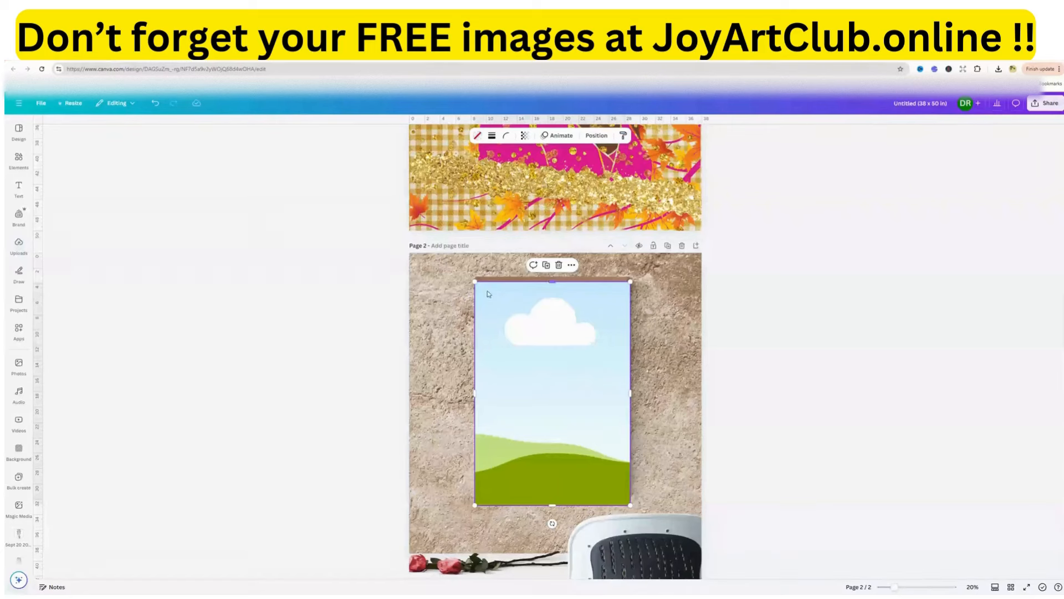
pyautogui.moveTo(539, 349); pyautogui.dragTo(611, 351)
pyautogui.moveTo(546, 346); pyautogui.dragTo(539, 349)
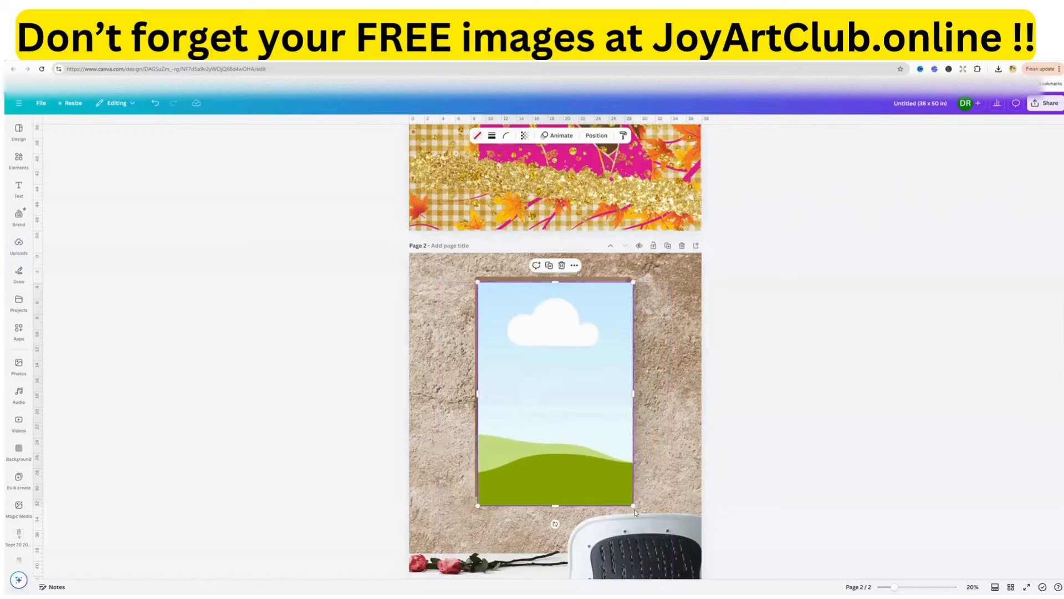
pyautogui.moveTo(634, 507)
pyautogui.mouseDown()
pyautogui.moveTo(610, 486)
pyautogui.moveTo(624, 493)
pyautogui.mouseUp()
pyautogui.moveTo(624, 387); pyautogui.dragTo(625, 387)
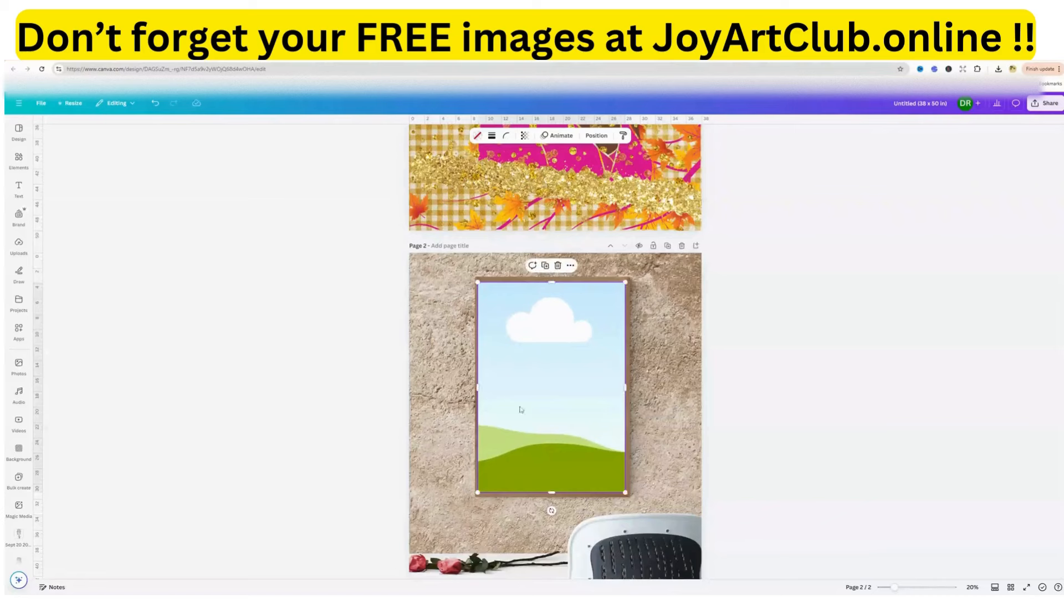
# - Move the image placeholder aside to expose the blank frame in the mockup photo, and put it back inside the frame
pyautogui.click(673, 409)
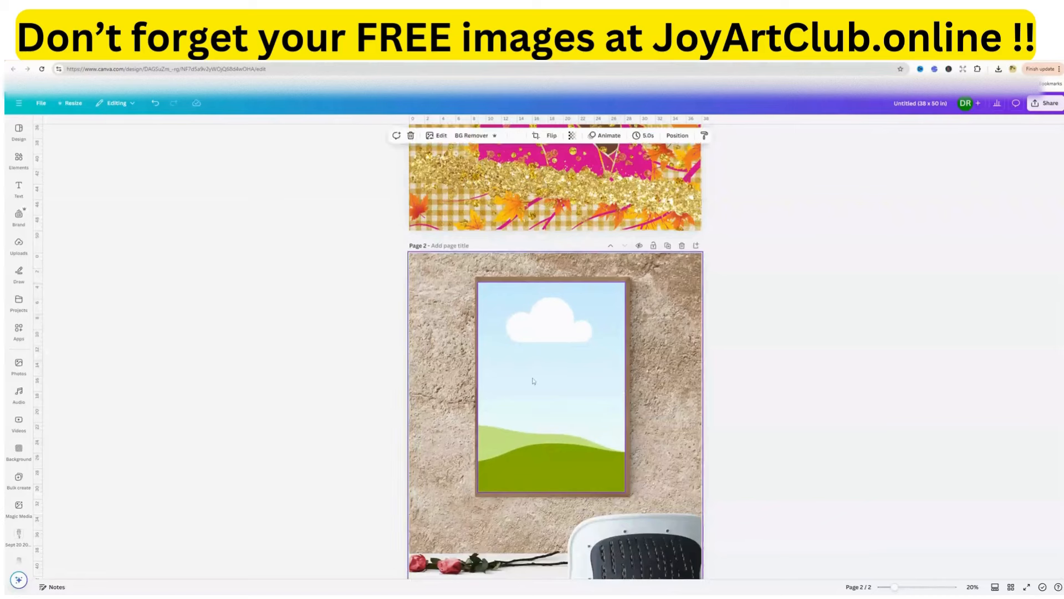
pyautogui.click(536, 379)
pyautogui.moveTo(565, 375); pyautogui.dragTo(653, 386)
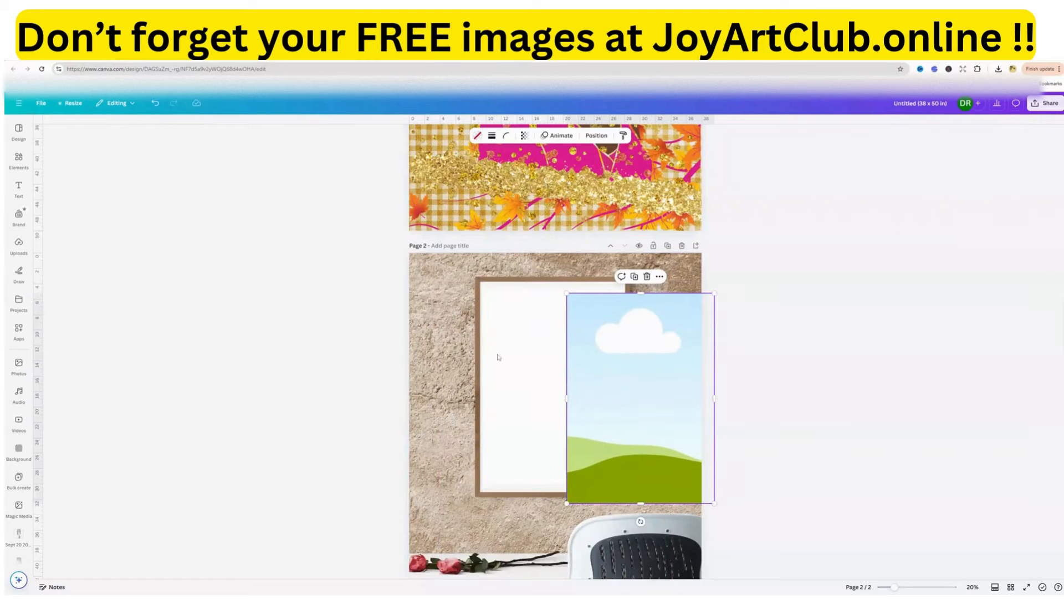
pyautogui.click(499, 365)
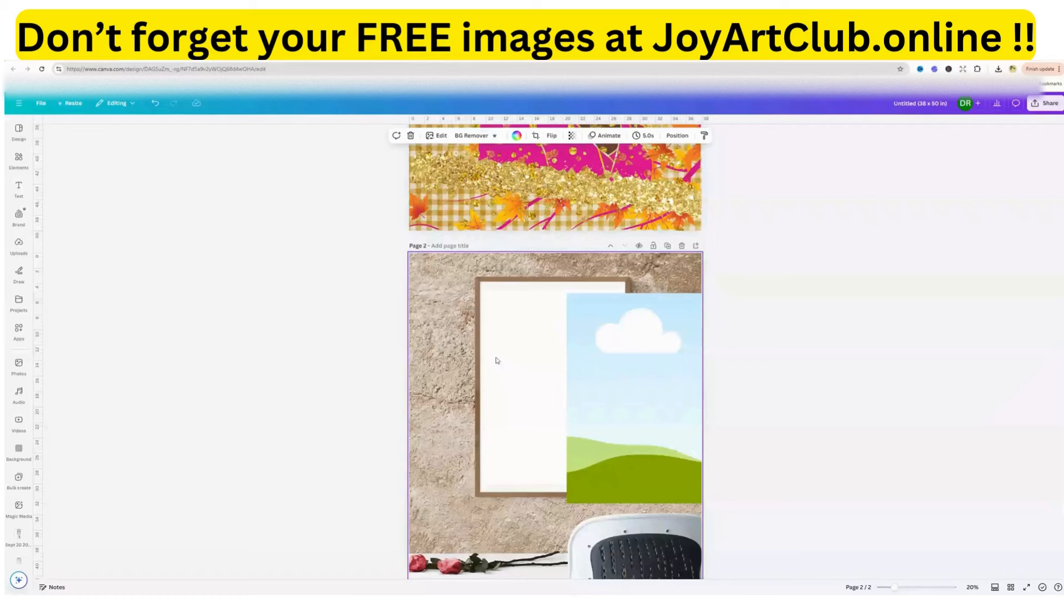
pyautogui.moveTo(653, 386); pyautogui.dragTo(566, 377)
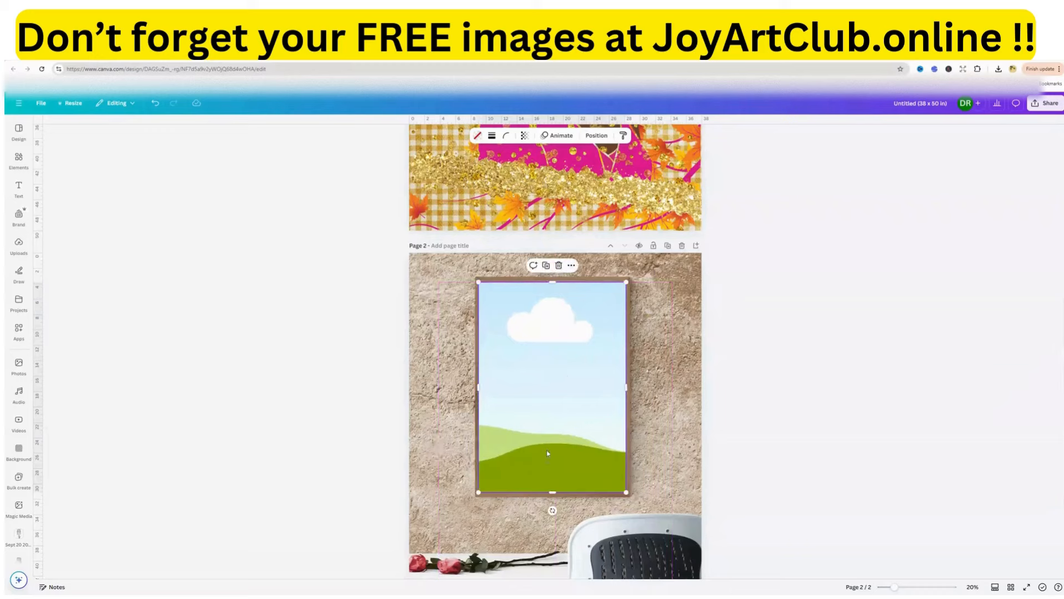
pyautogui.moveTo(547, 453); pyautogui.dragTo(546, 429)
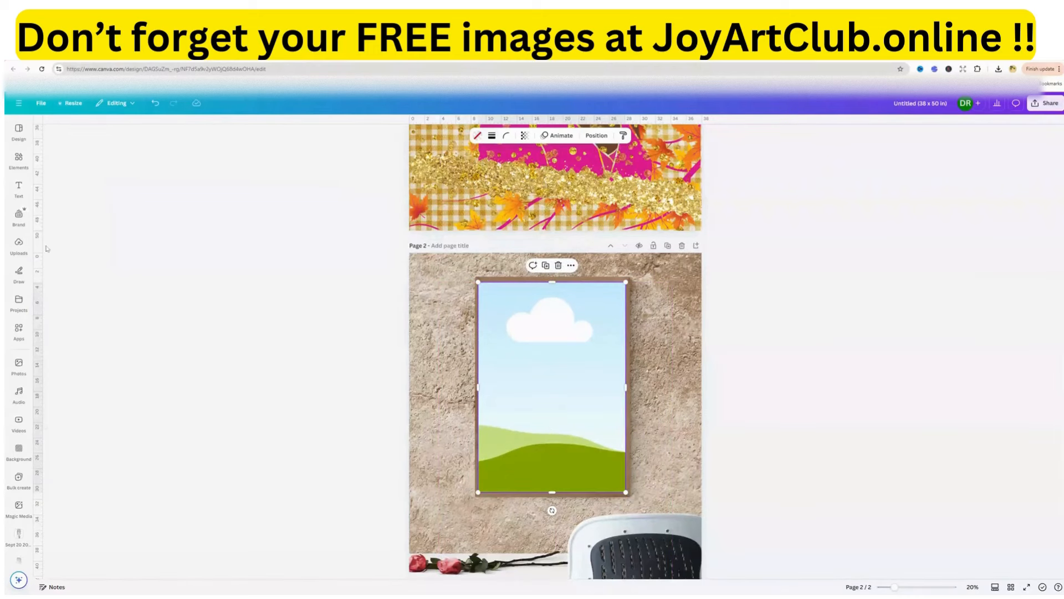
# - Insert the newest uploaded artwork image into the placeholder so that it fills the mockup's wooden frame
pyautogui.click(20, 249)
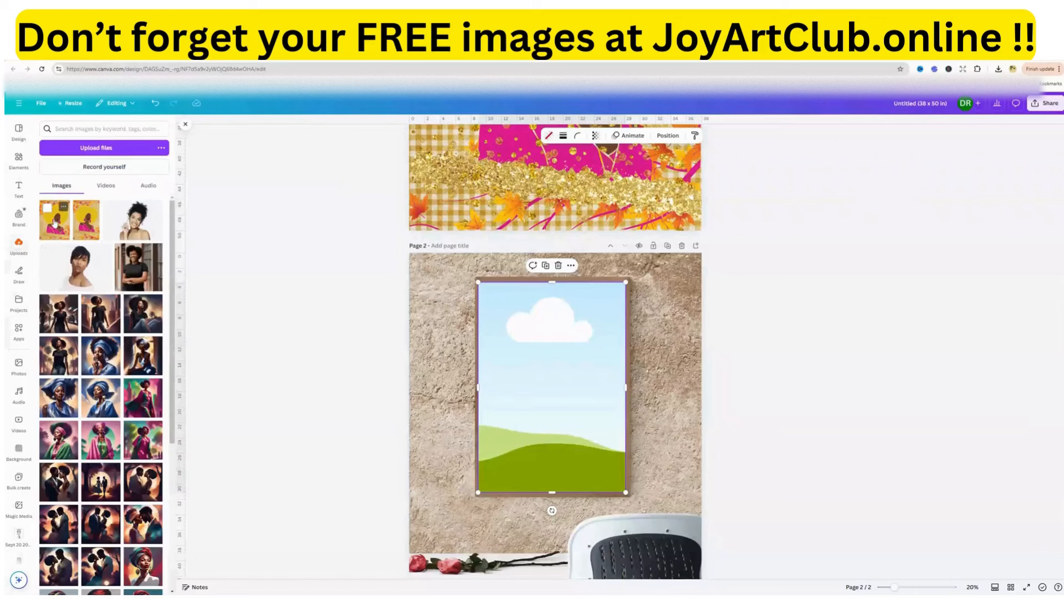
pyautogui.moveTo(55, 223); pyautogui.dragTo(595, 397)
pyautogui.click(660, 430)
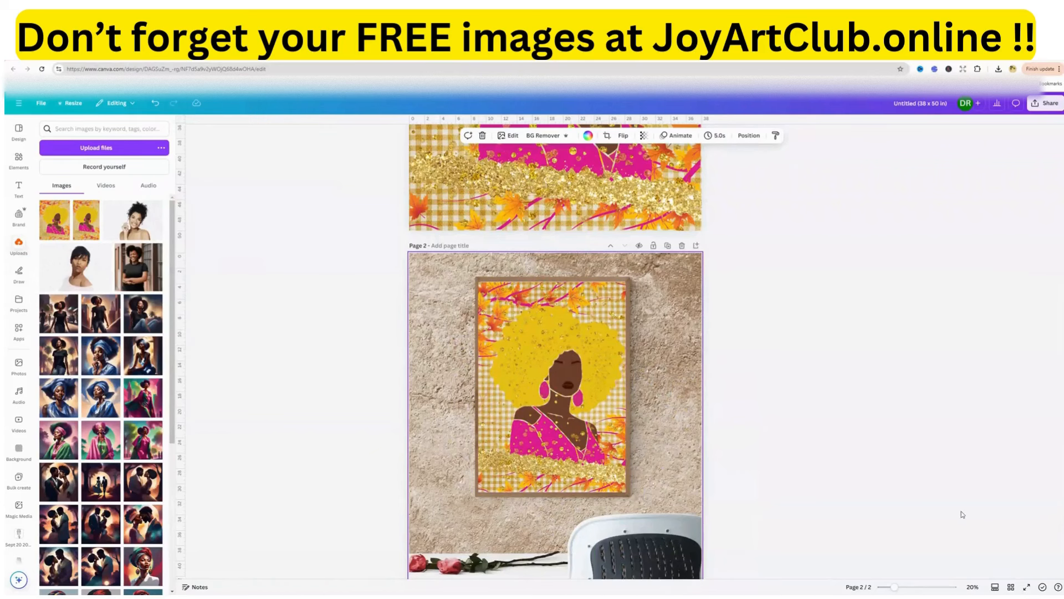
# - Review the 38 x 50 artwork and its framed wall mockup, and look over Vistaprint's Canvas Prints page
pyautogui.moveTo(899, 590)
pyautogui.mouseDown()
pyautogui.moveTo(925, 588)
pyautogui.moveTo(883, 590)
pyautogui.mouseUp()
pyautogui.click(875, 589)
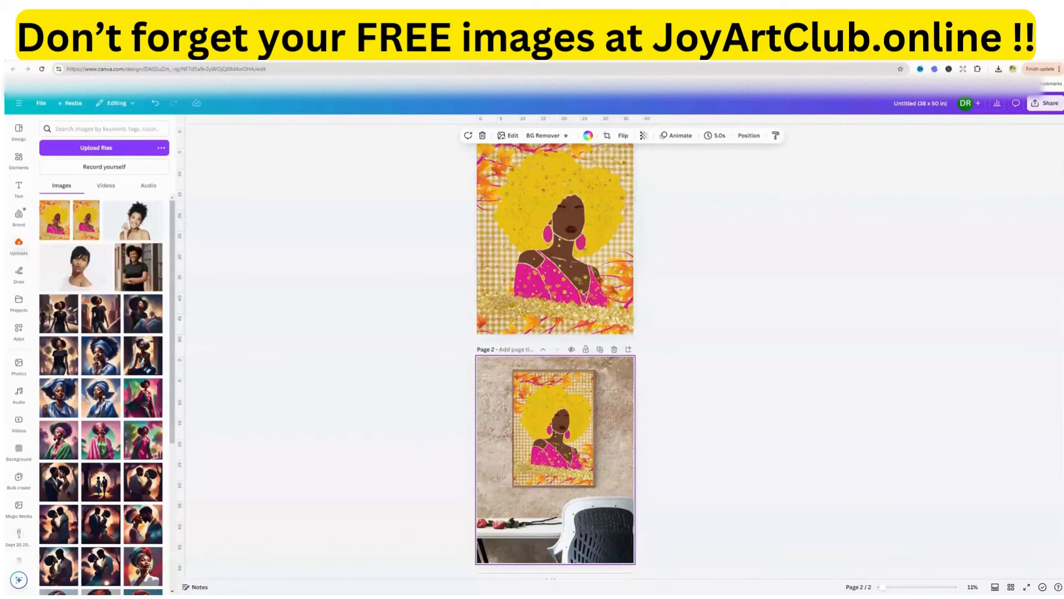
pyautogui.scroll(1, 543, 254)
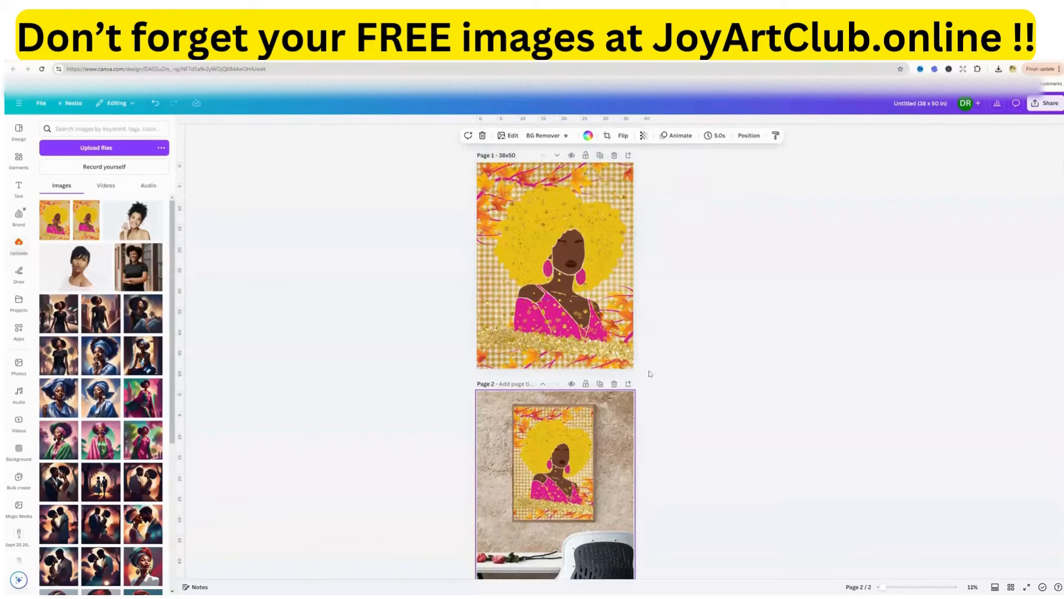
pyautogui.click(898, 591)
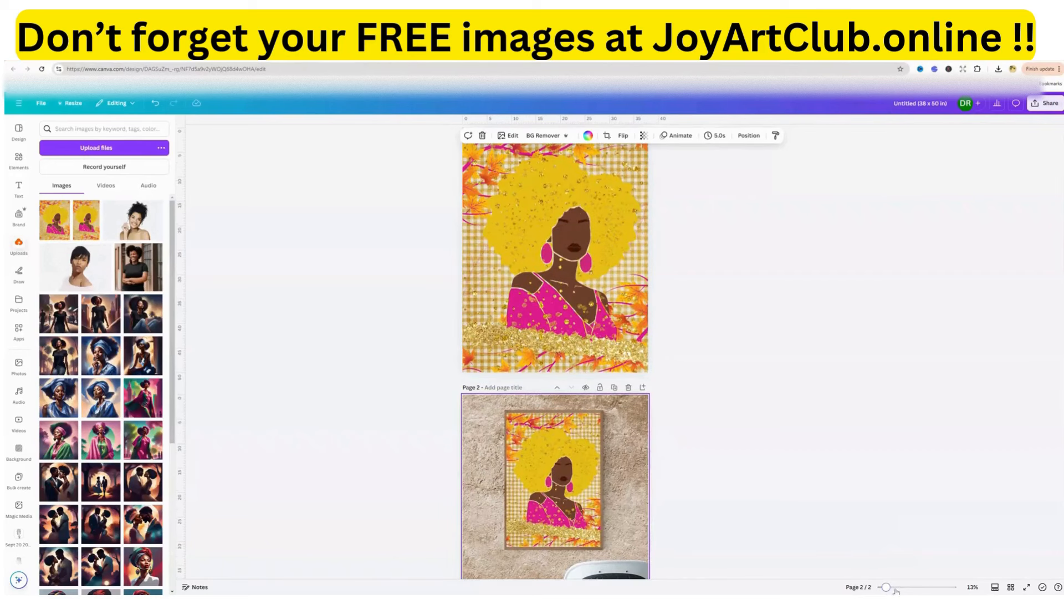
pyautogui.scroll(4, 602, 283)
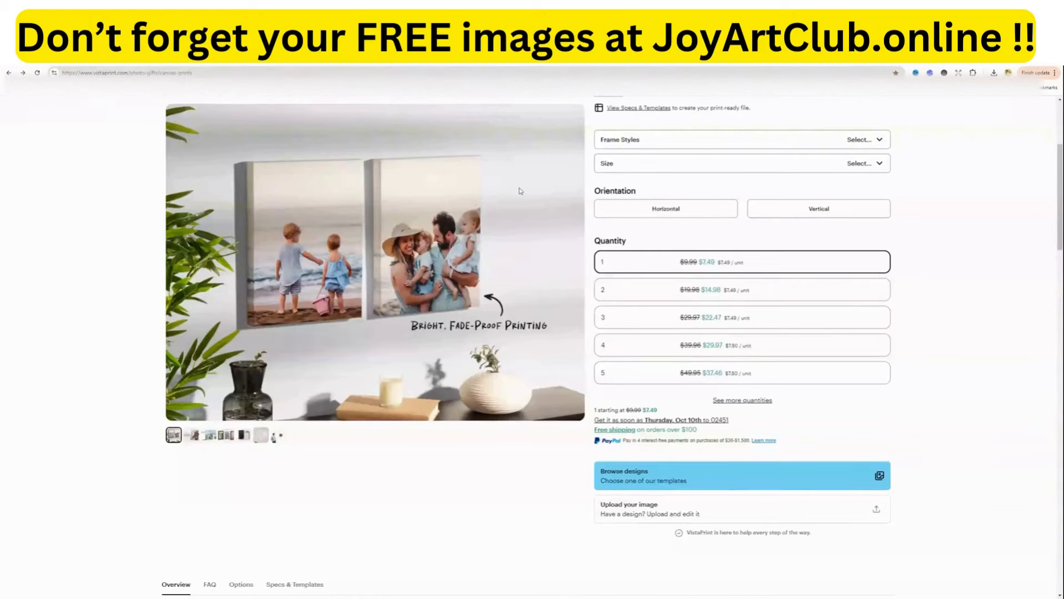
pyautogui.scroll(2, 429, 312)
pyautogui.scroll(3, 428, 312)
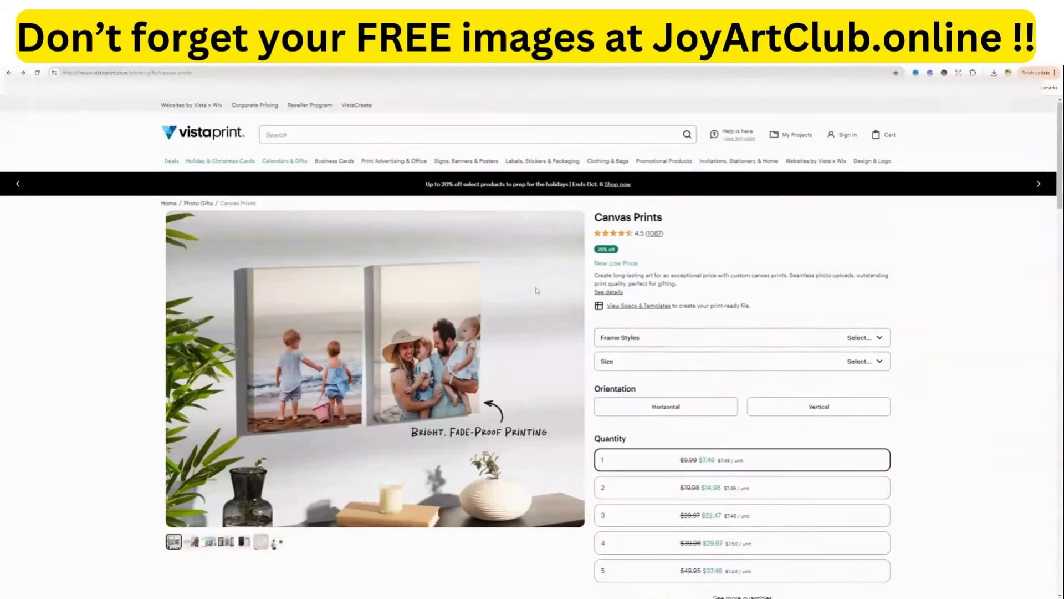
pyautogui.scroll(-2, 586, 275)
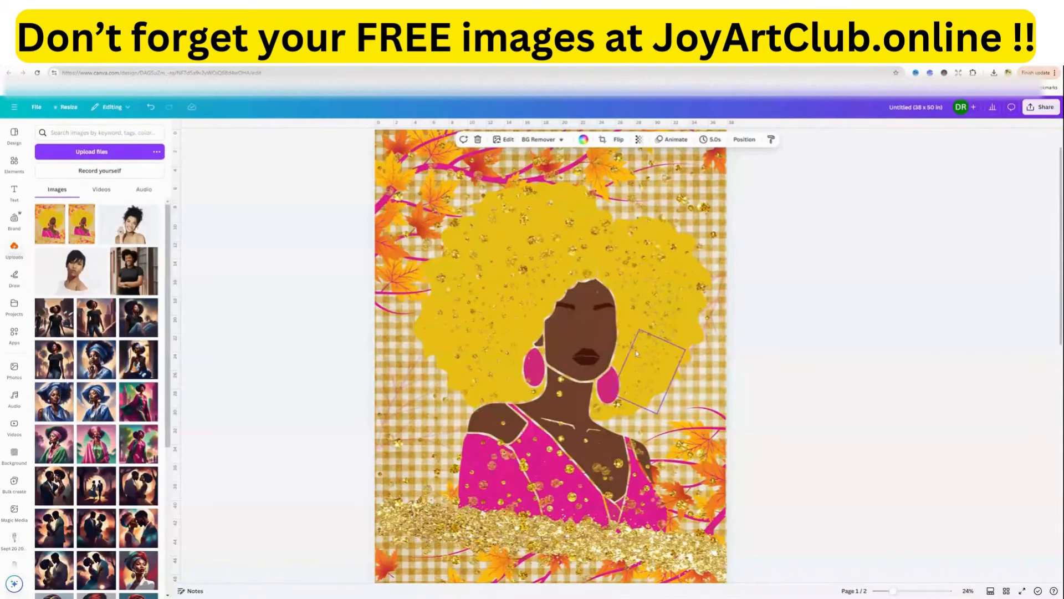
pyautogui.scroll(-8, 528, 468)
pyautogui.scroll(-2, 528, 468)
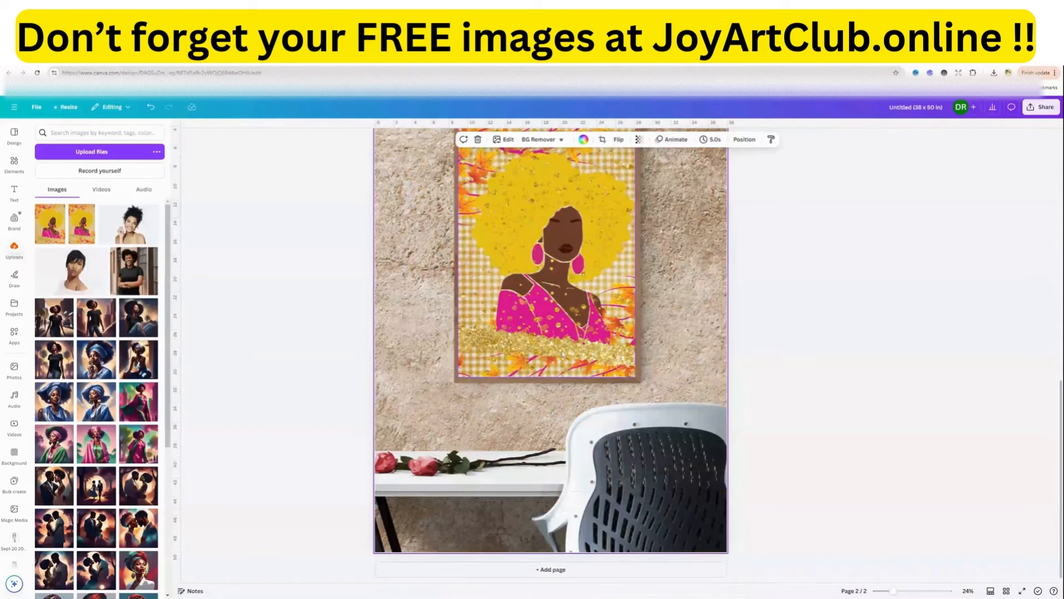
pyautogui.scroll(4, 528, 467)
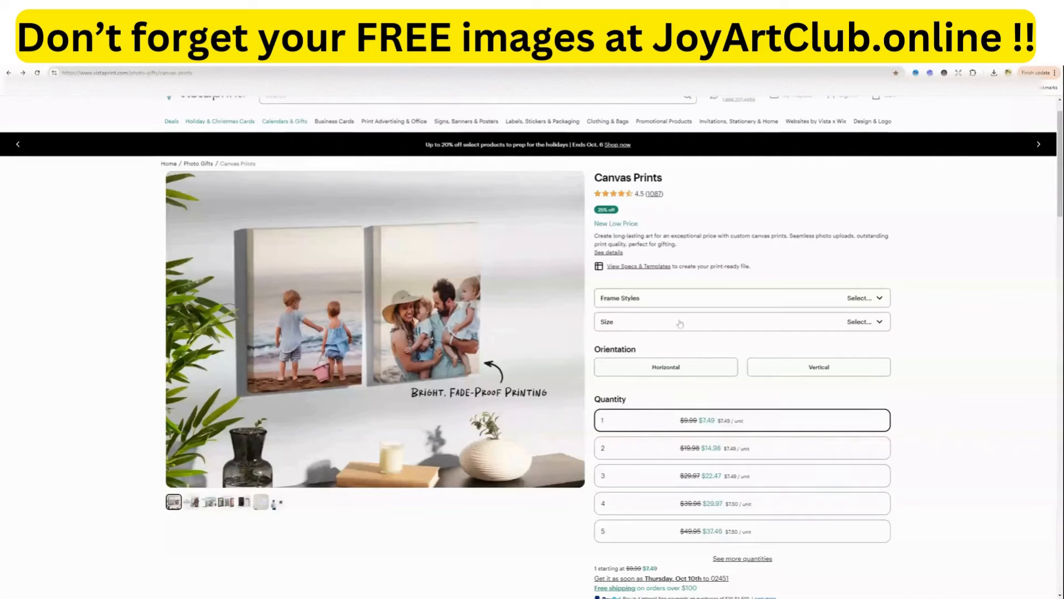
# - Configure the Vistaprint canvas print with the 0.75" Wood Frame, 24" x 36" size and Vertical orientation
pyautogui.click(718, 303)
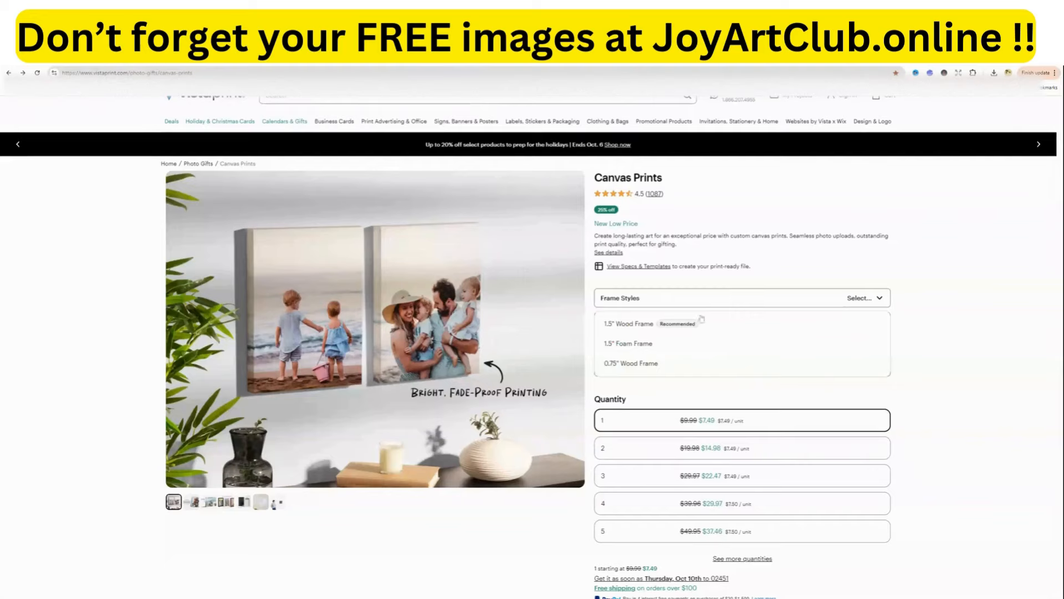
pyautogui.click(638, 365)
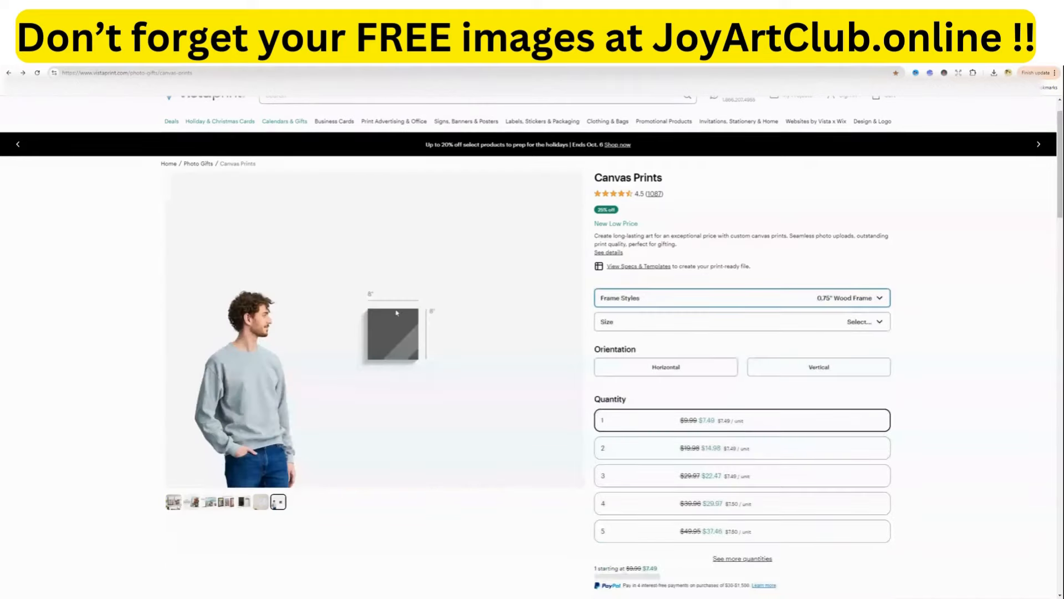
pyautogui.click(715, 323)
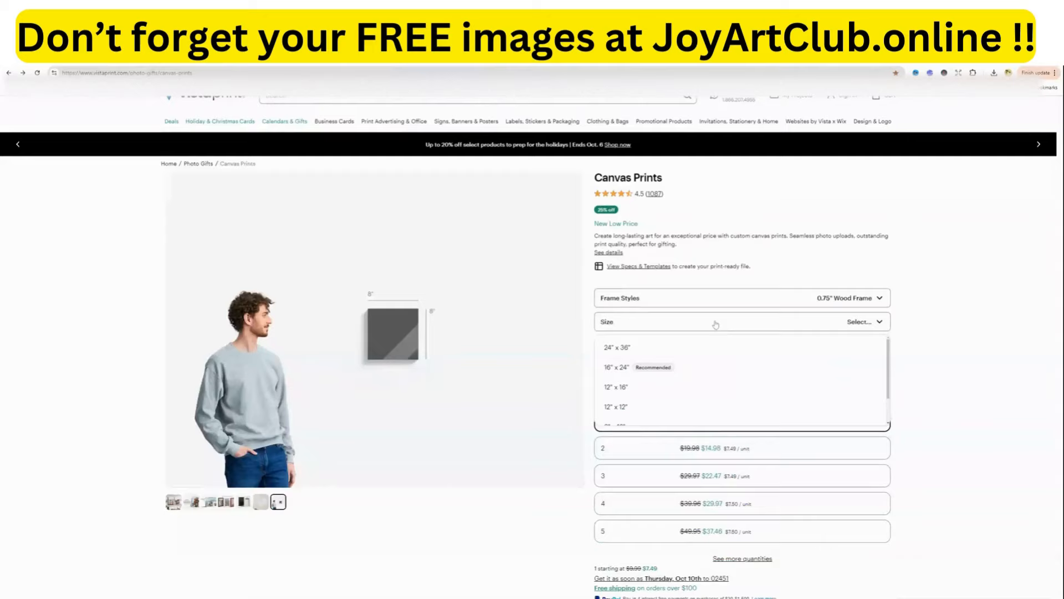
pyautogui.click(614, 349)
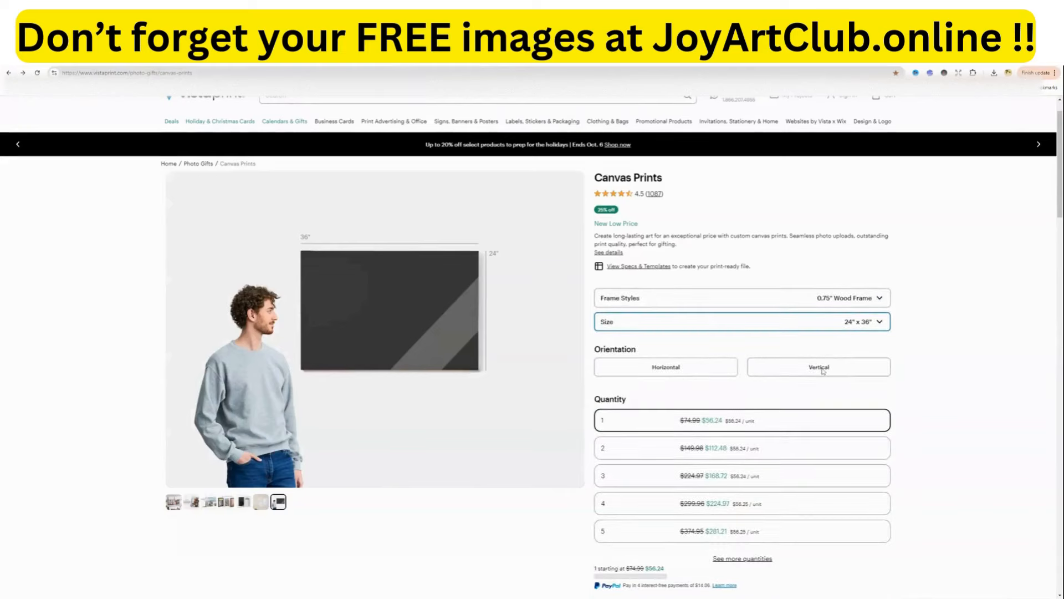
pyautogui.scroll(-2, 747, 469)
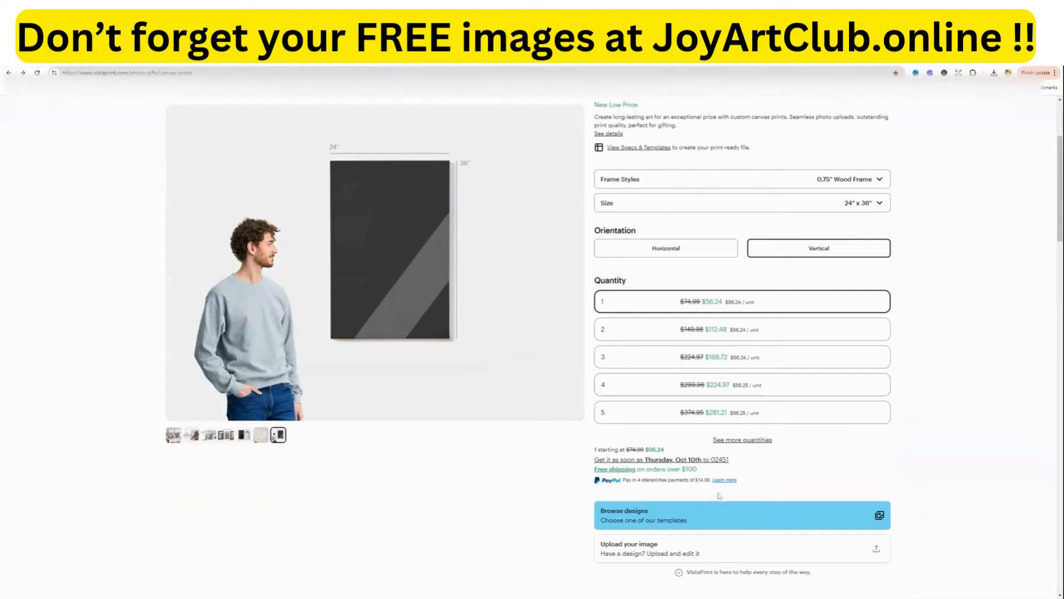
# - Choose to upload an own image for the canvas print and continue with 0.75" Wood Frame, 24" x 36" and Vertical
pyautogui.click(655, 520)
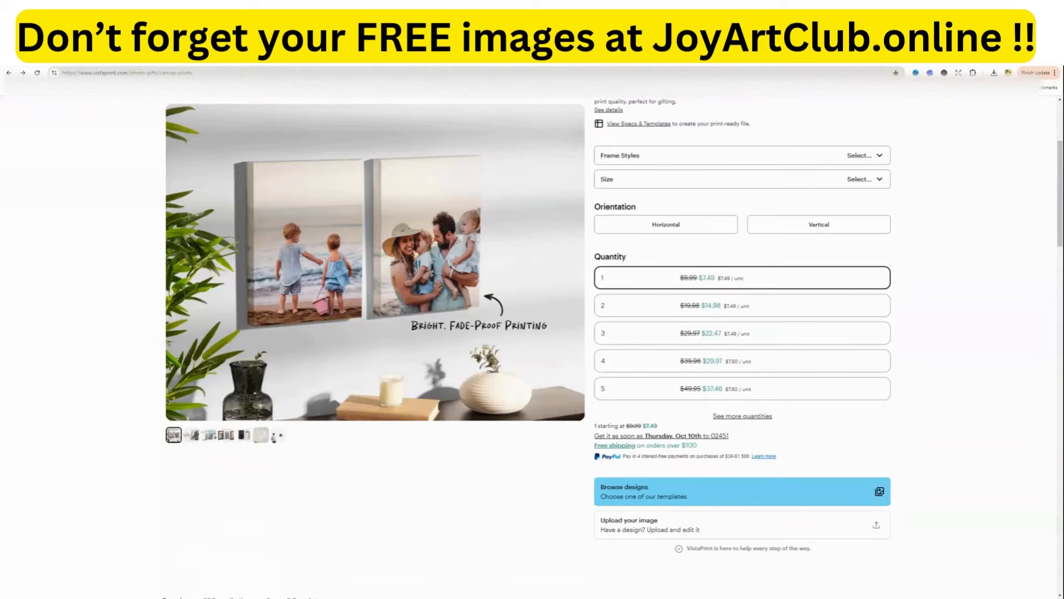
pyautogui.click(648, 529)
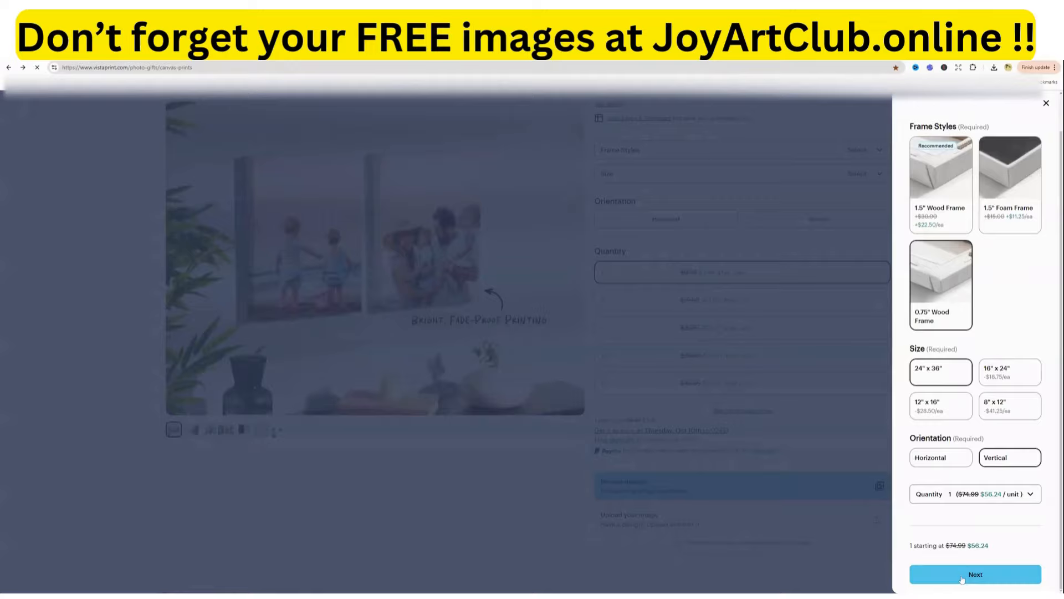
pyautogui.click(962, 579)
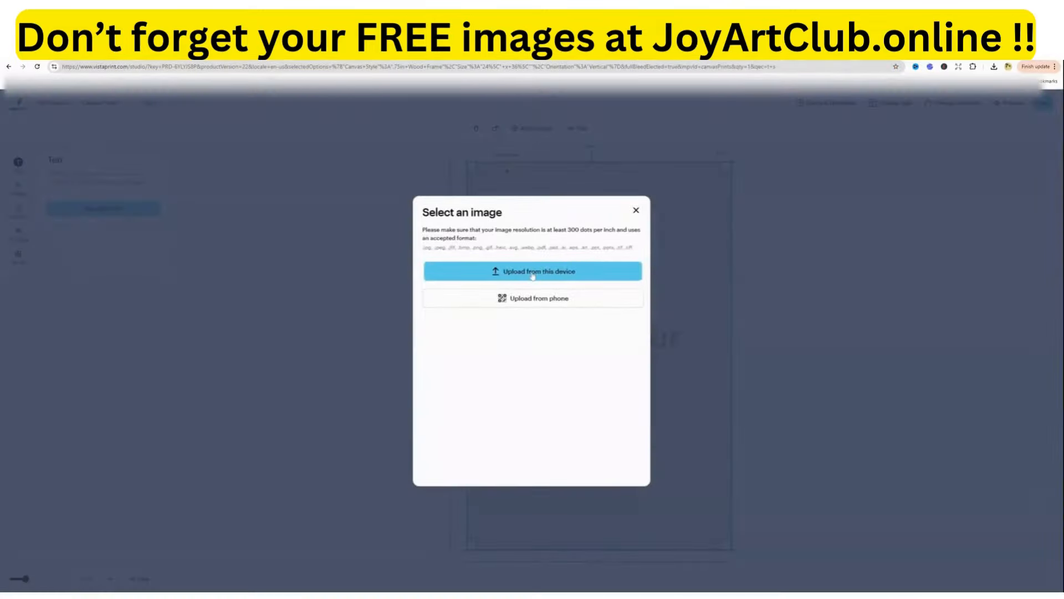